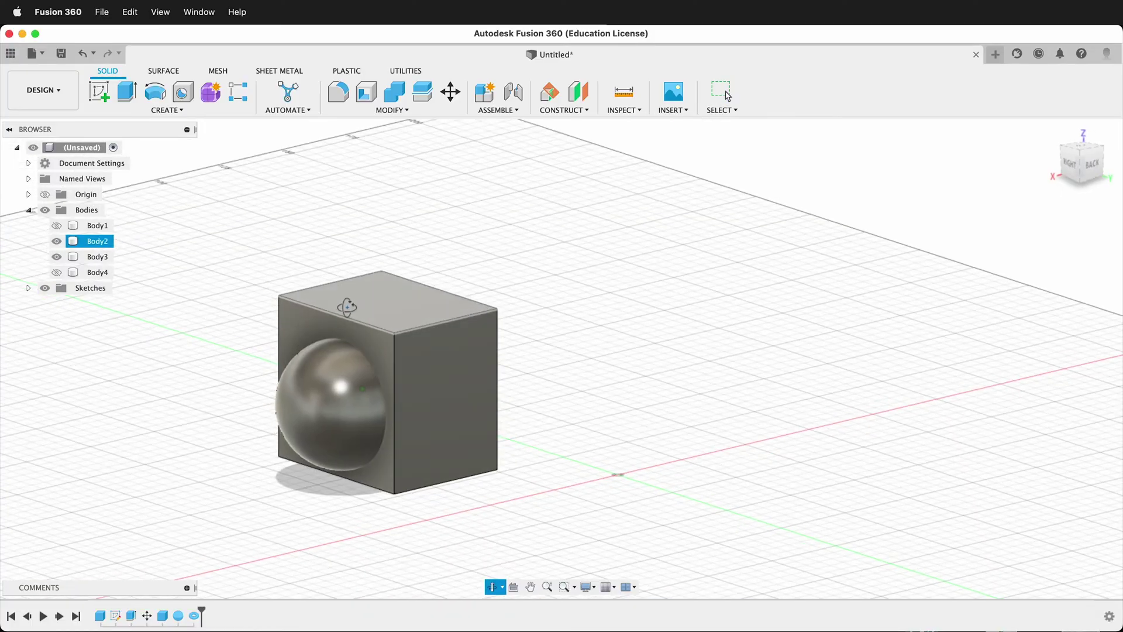
# - Orbit the view to look at the box and sphere from nearly above
pyautogui.moveTo(347, 307); pyautogui.dragTo(462, 314)
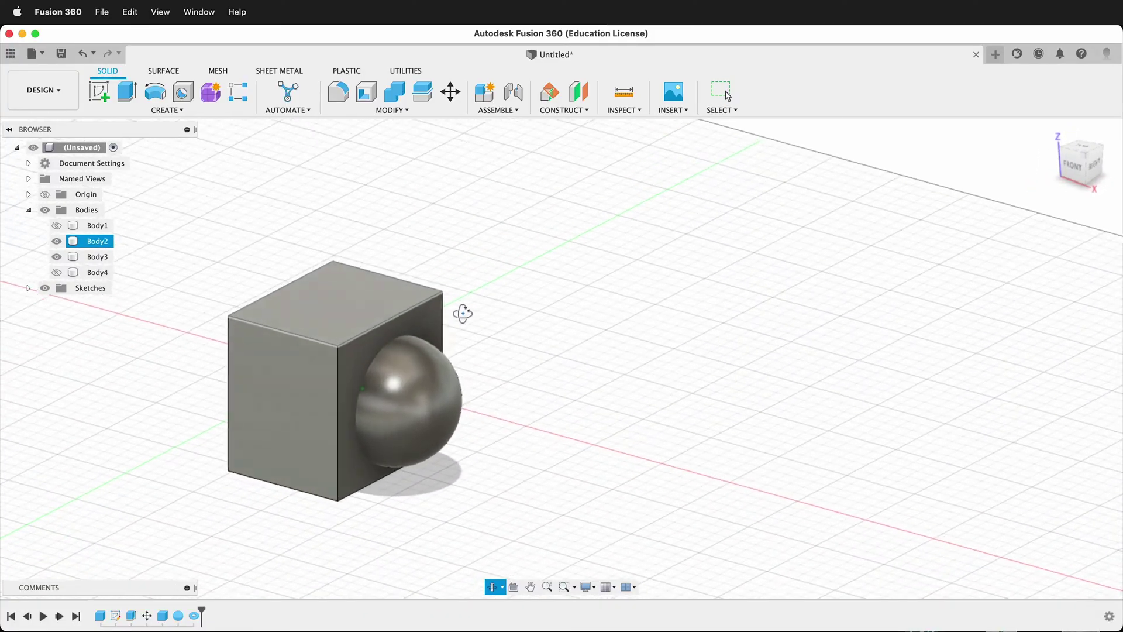
pyautogui.moveTo(481, 373); pyautogui.dragTo(409, 292)
pyautogui.press('Escape')
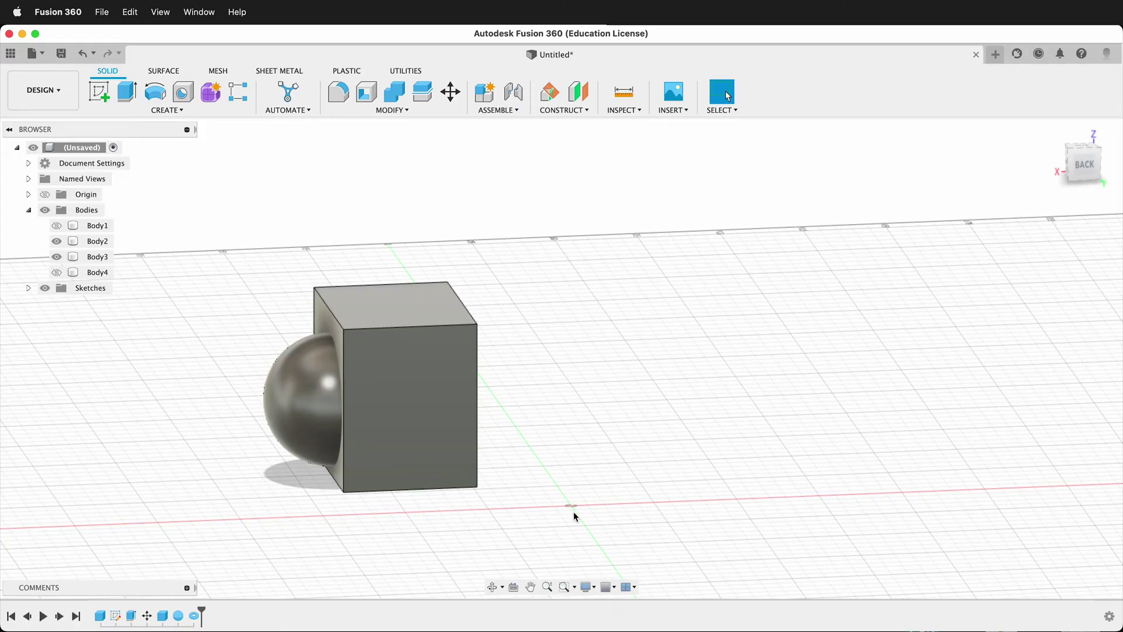
pyautogui.click(183, 112)
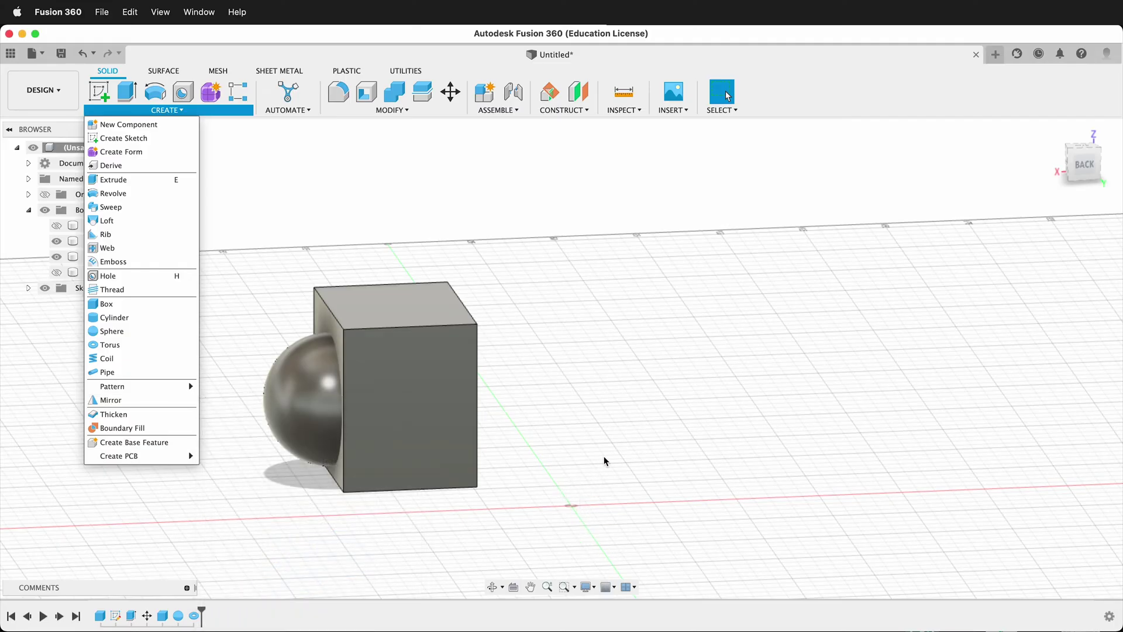
pyautogui.click(554, 419)
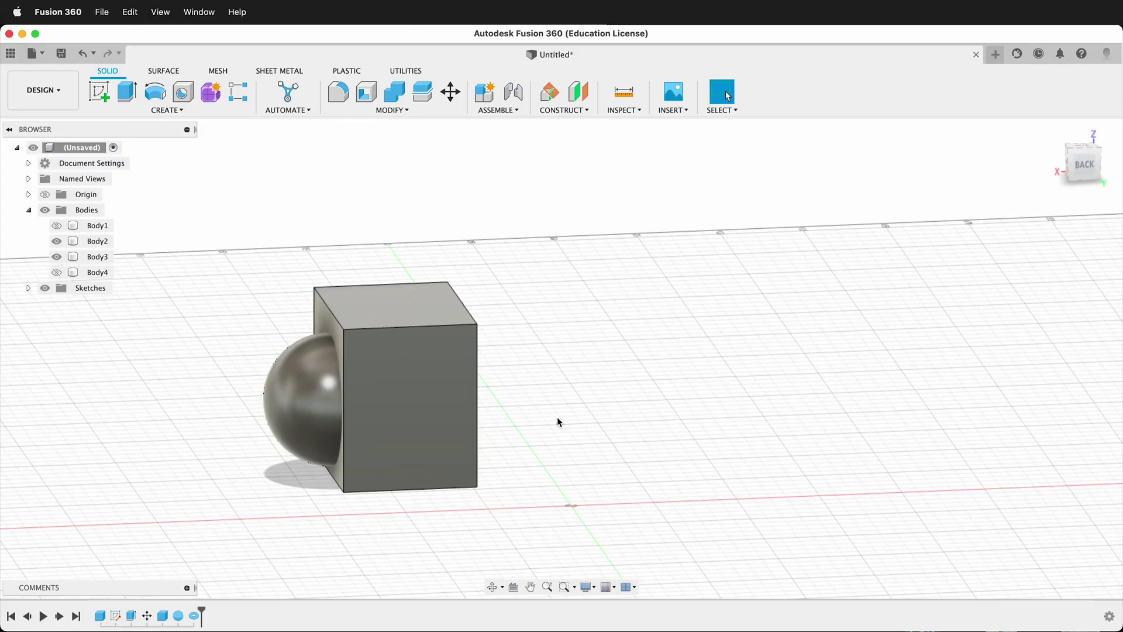
# - Create a midplane between the box's left and right faces
pyautogui.click(572, 111)
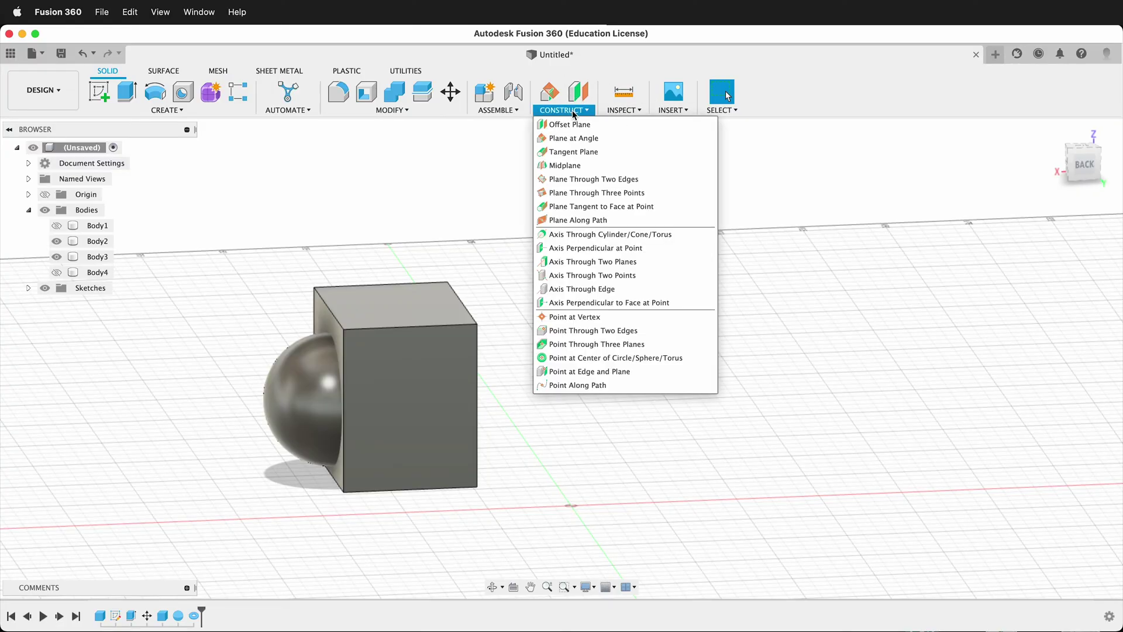
pyautogui.click(571, 166)
pyautogui.moveTo(1024, 208); pyautogui.dragTo(797, 210)
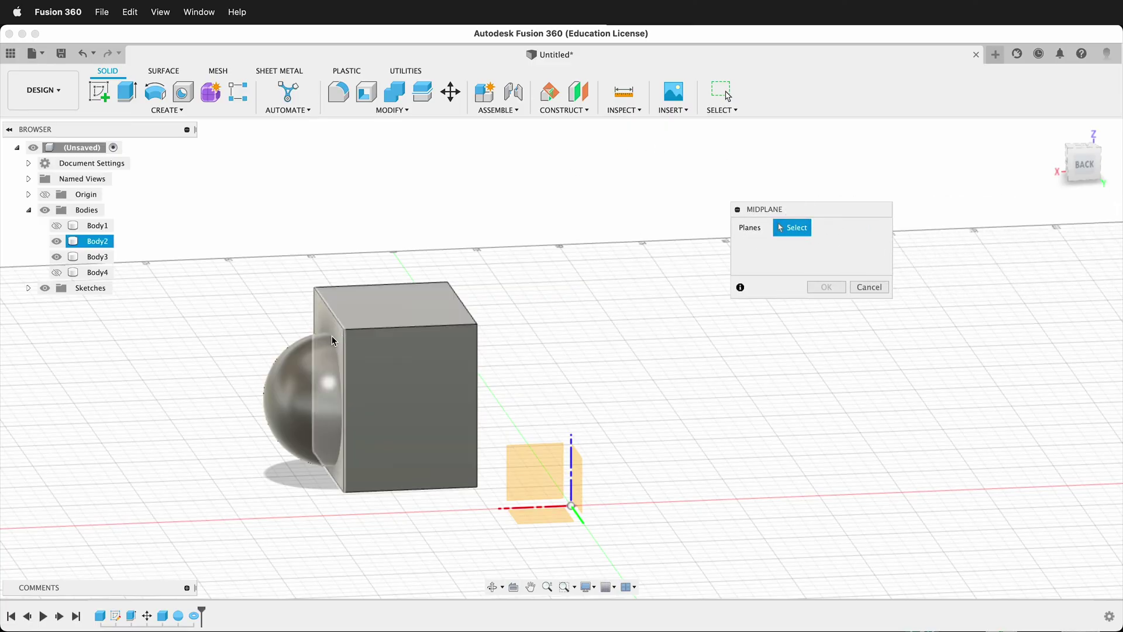
pyautogui.click(332, 340)
pyautogui.keyDown('shift'); pyautogui.moveTo(551, 339); pyautogui.dragTo(494, 373, button='middle'); pyautogui.keyUp('shift')
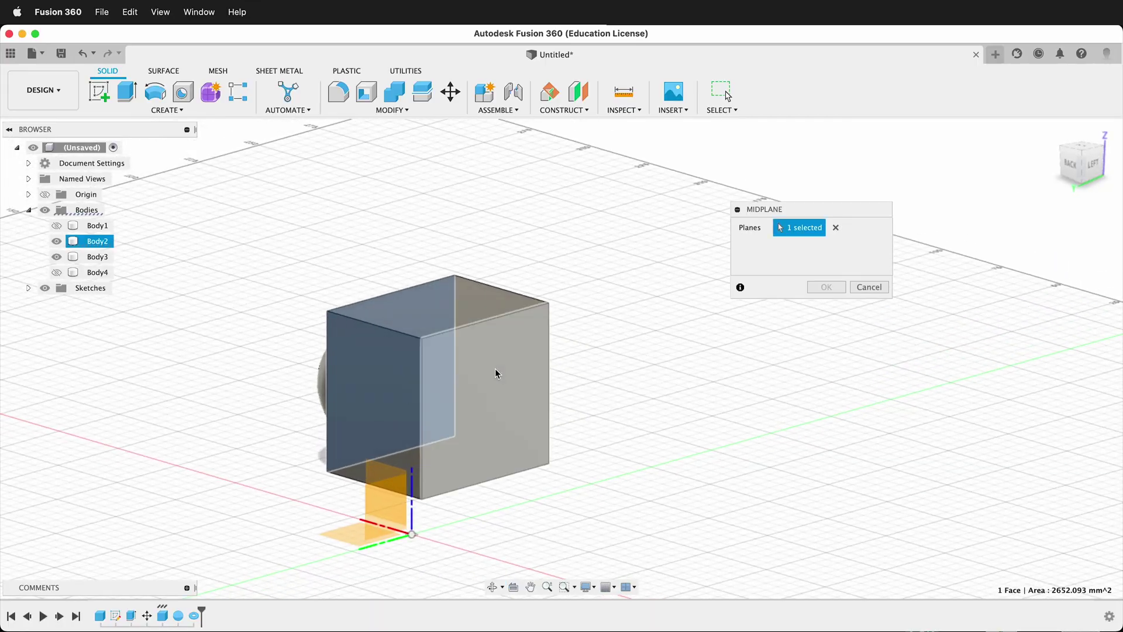
pyautogui.click(495, 371)
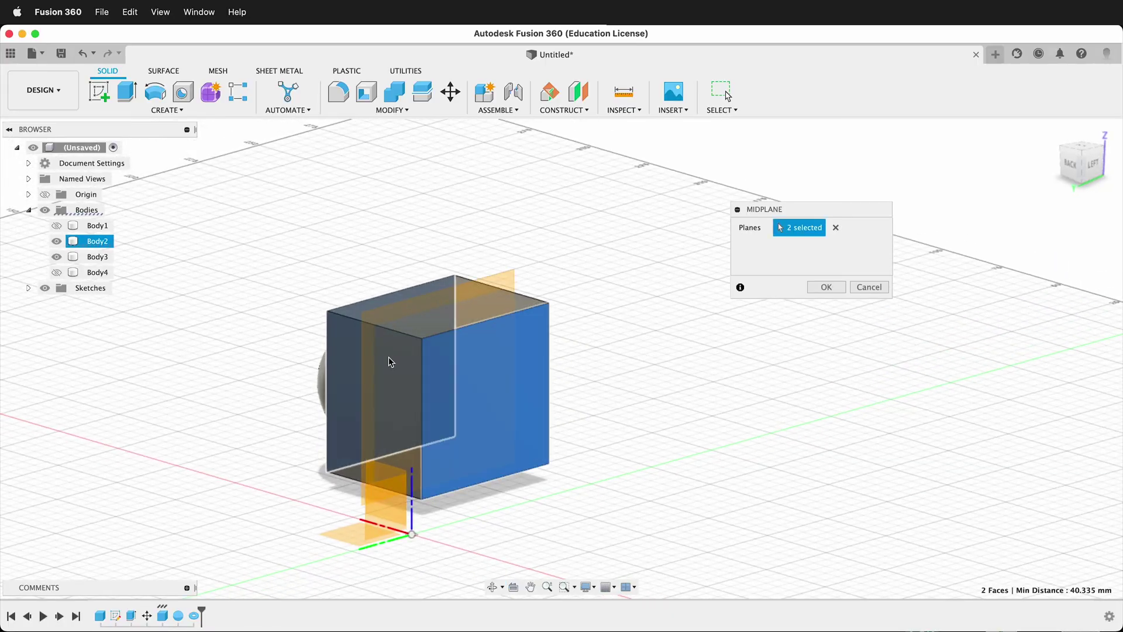
pyautogui.scroll(5, 362, 386)
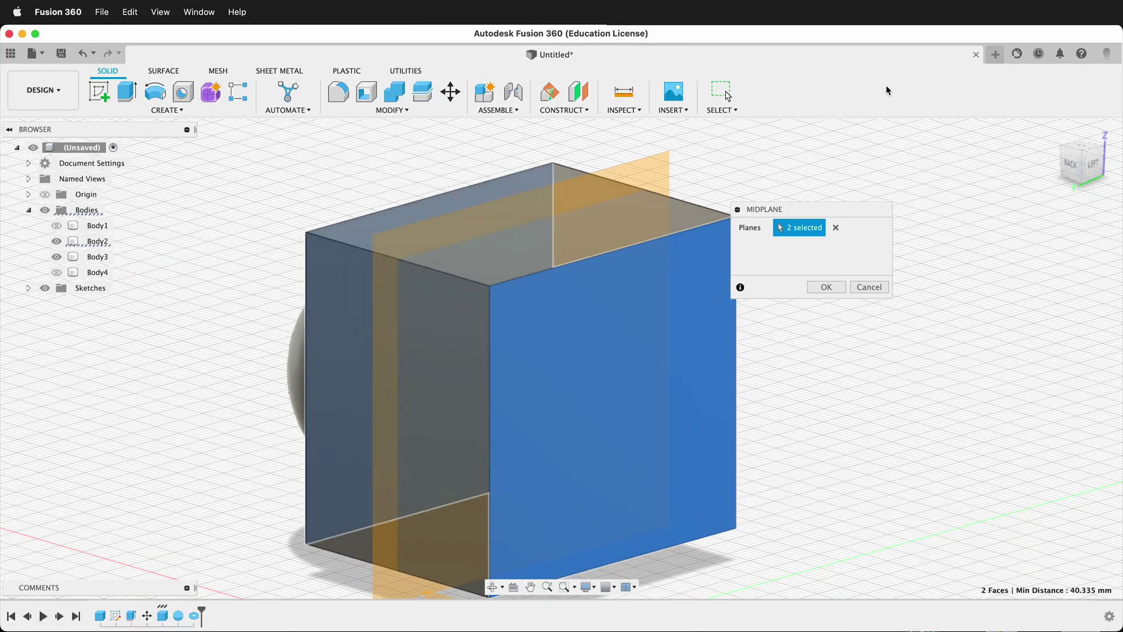
pyautogui.click(825, 287)
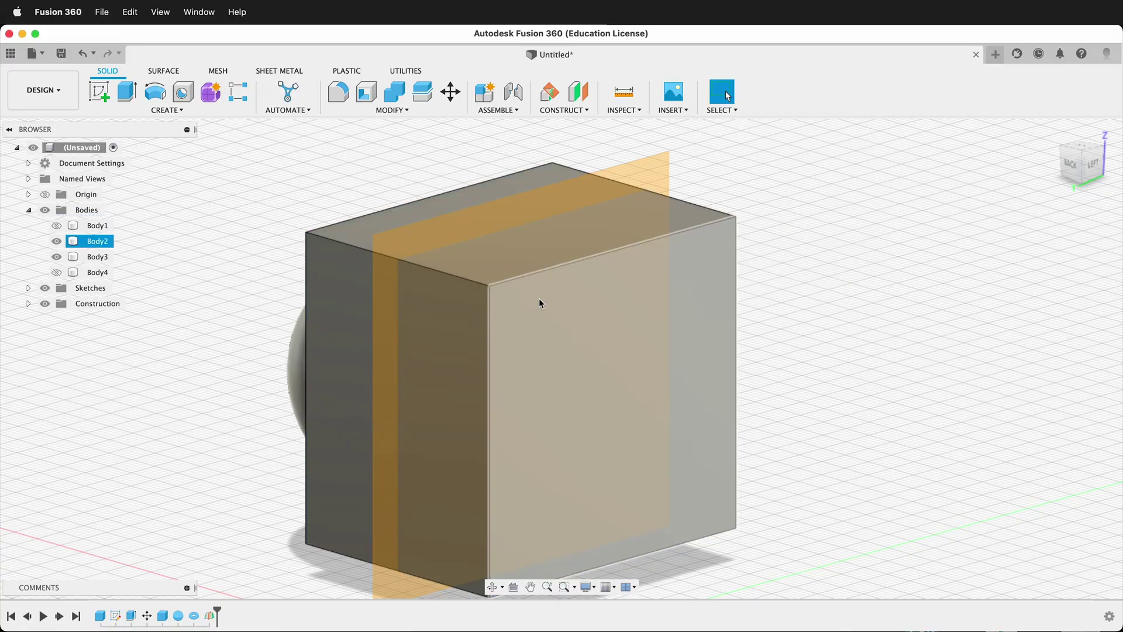
pyautogui.keyDown('shift'); pyautogui.moveTo(538, 297); pyautogui.dragTo(377, 338, button='middle'); pyautogui.keyUp('shift')
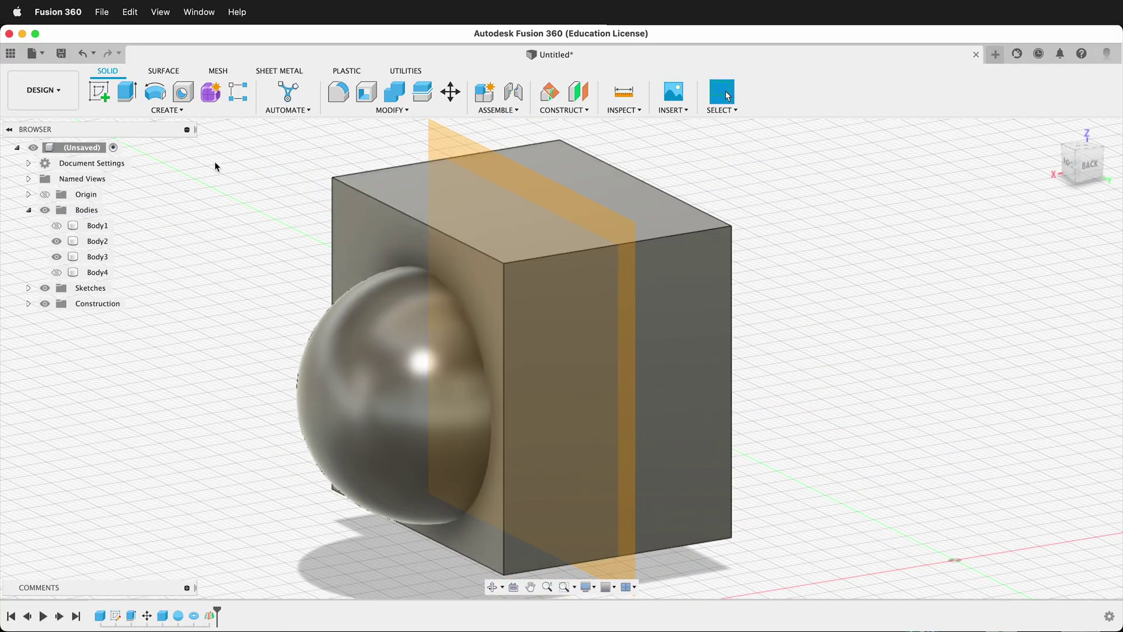
# - Mirror the sphere body across the orange midplane as a New Body (Body5)
pyautogui.click(166, 109)
pyautogui.click(138, 402)
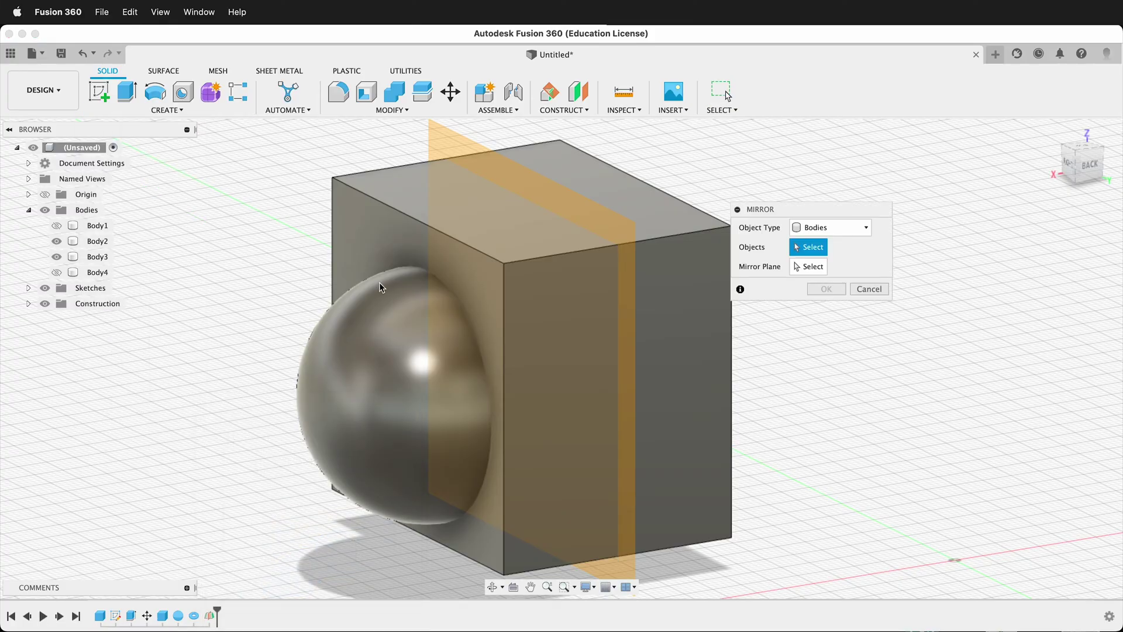
pyautogui.click(863, 227)
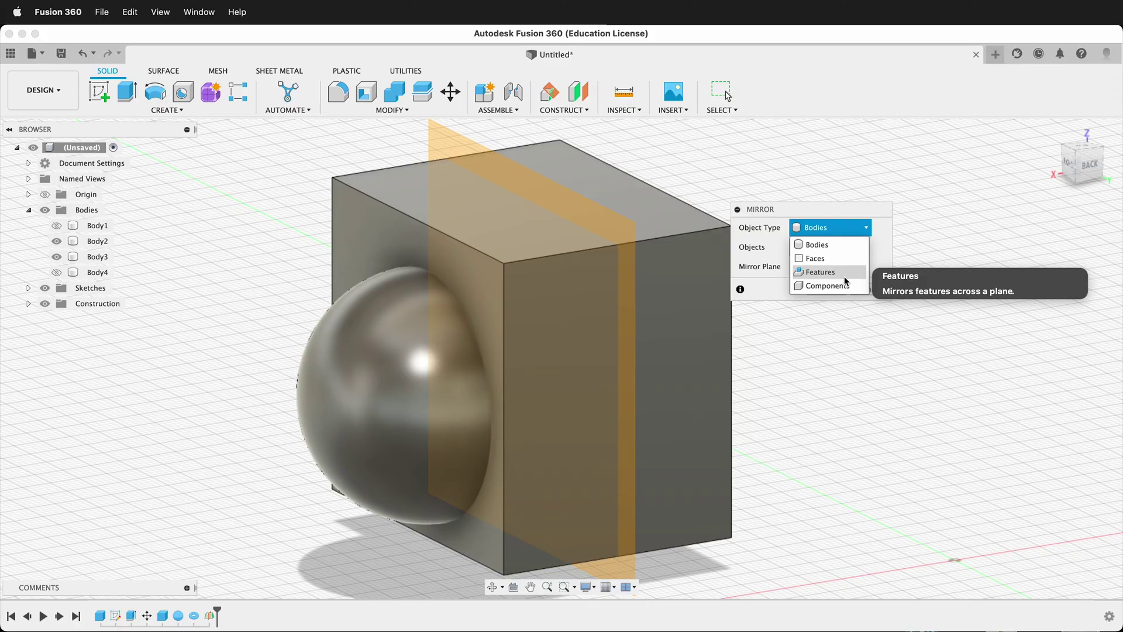
pyautogui.click(841, 245)
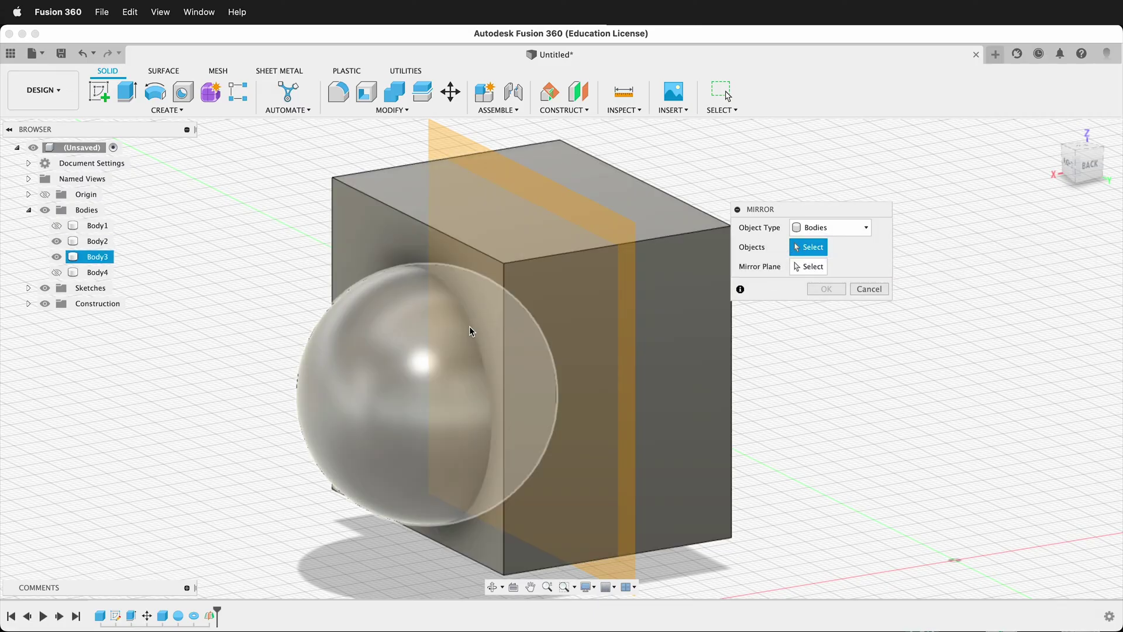
pyautogui.click(364, 383)
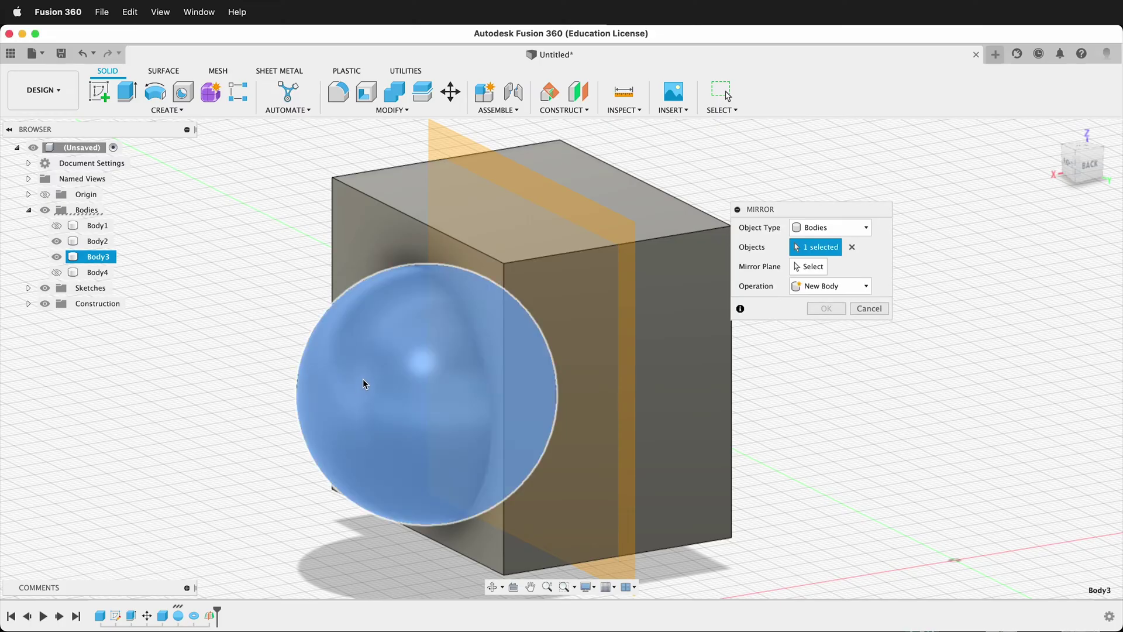
pyautogui.click(808, 268)
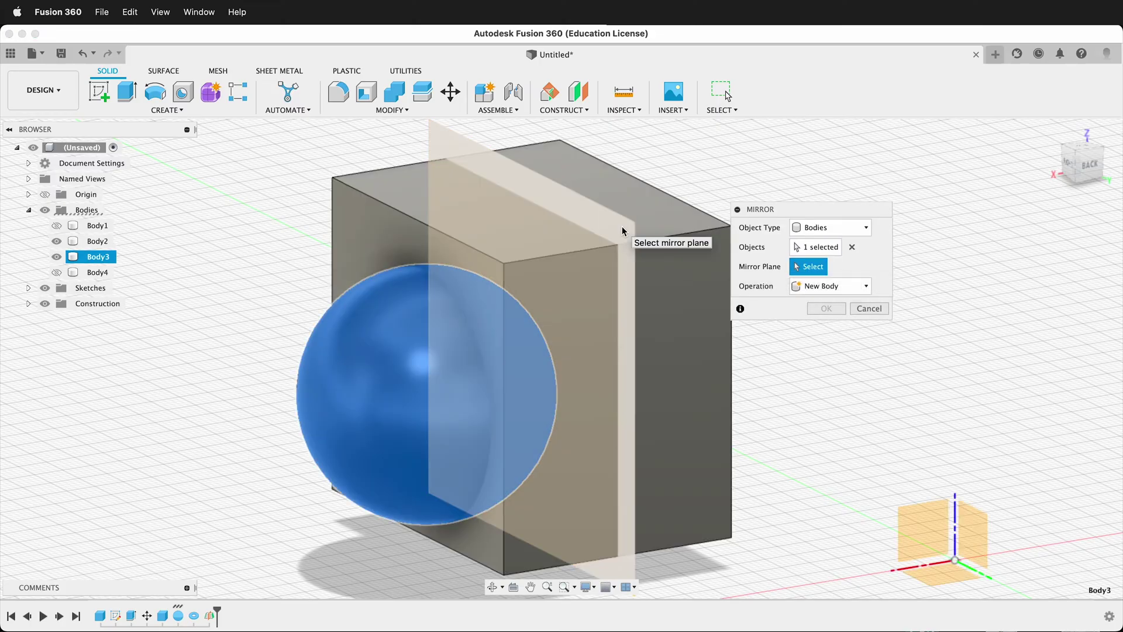
pyautogui.click(624, 231)
pyautogui.click(840, 286)
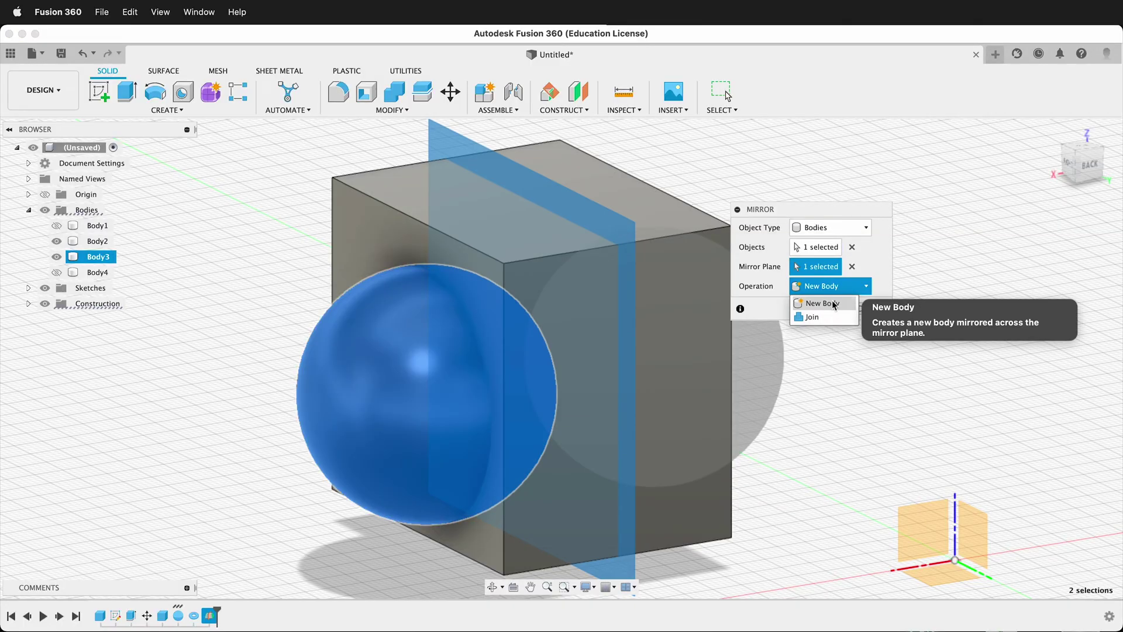
pyautogui.click(836, 305)
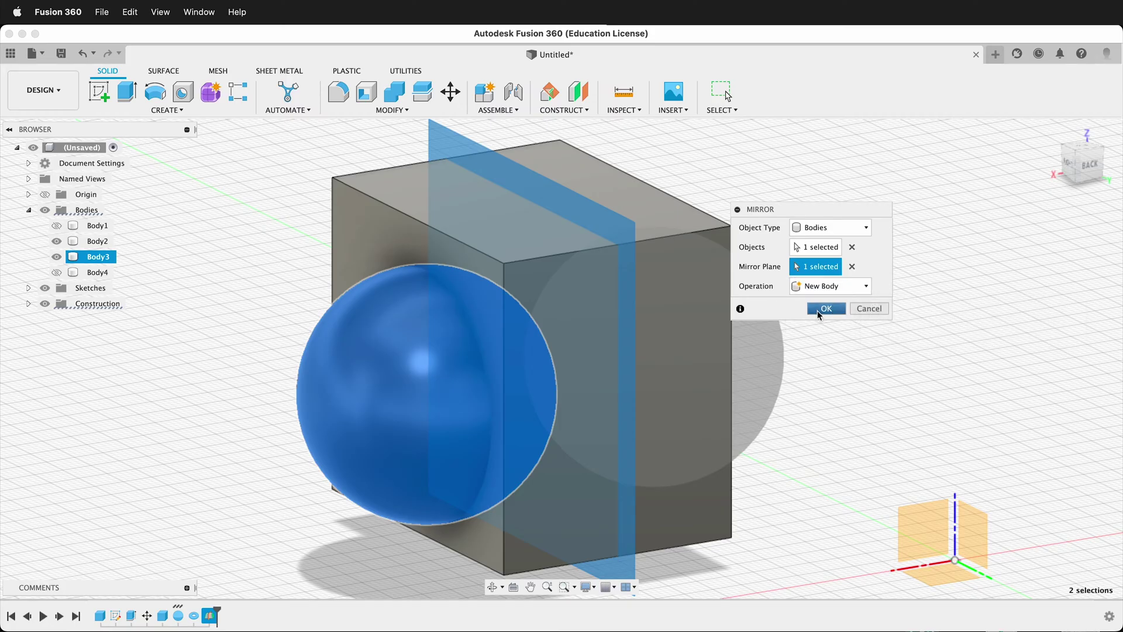
pyautogui.click(818, 308)
pyautogui.keyDown('shift'); pyautogui.moveTo(859, 308); pyautogui.dragTo(729, 293, button='middle'); pyautogui.keyUp('shift')
# - Edit SpherePrimitive1 so the original sphere's diameter is 25 mm
pyautogui.click(588, 414)
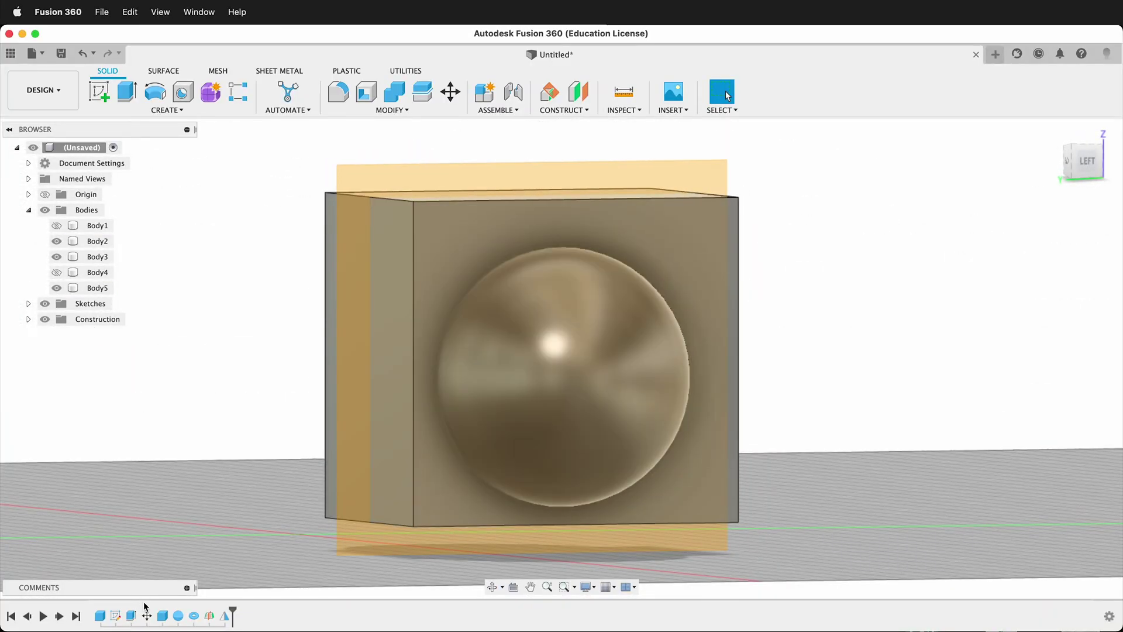
pyautogui.rightClick(184, 622)
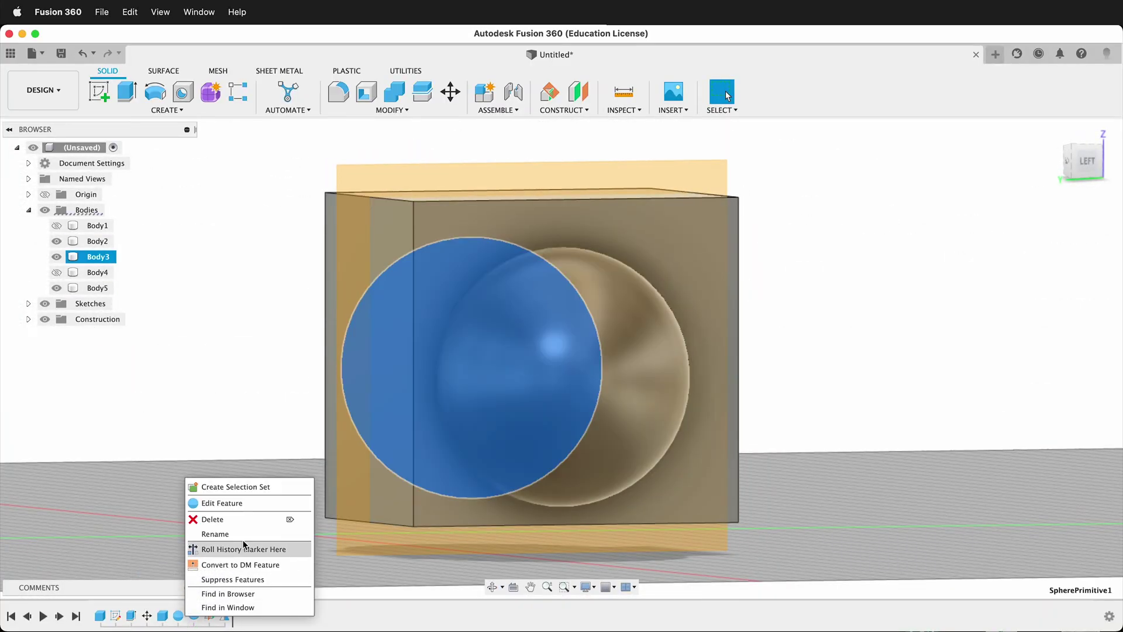
pyautogui.click(244, 500)
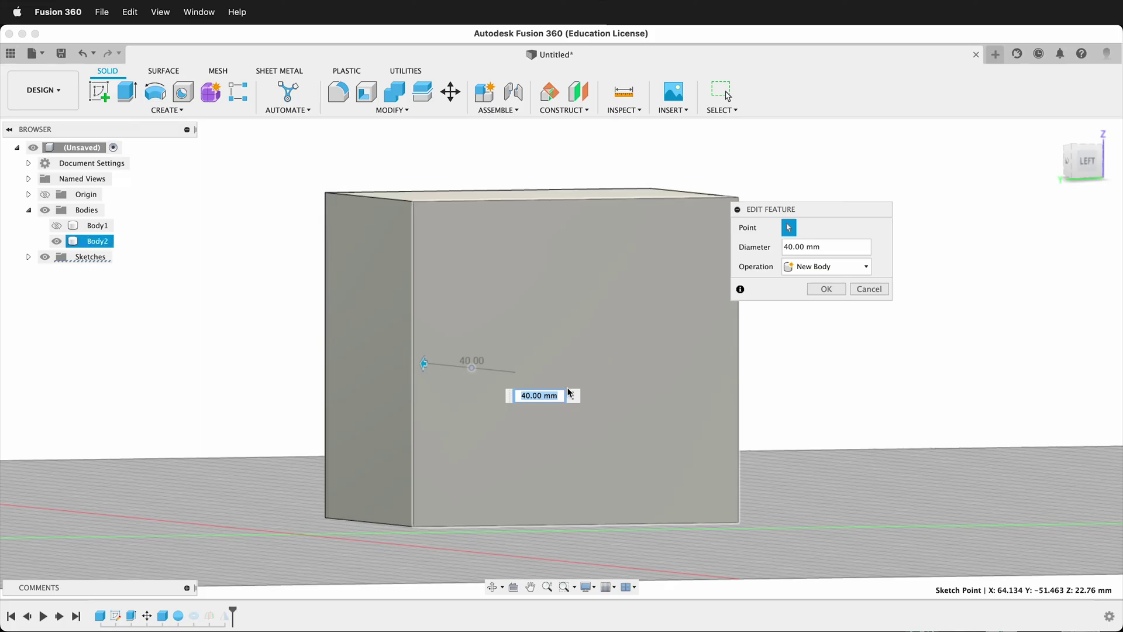
pyautogui.write('2')
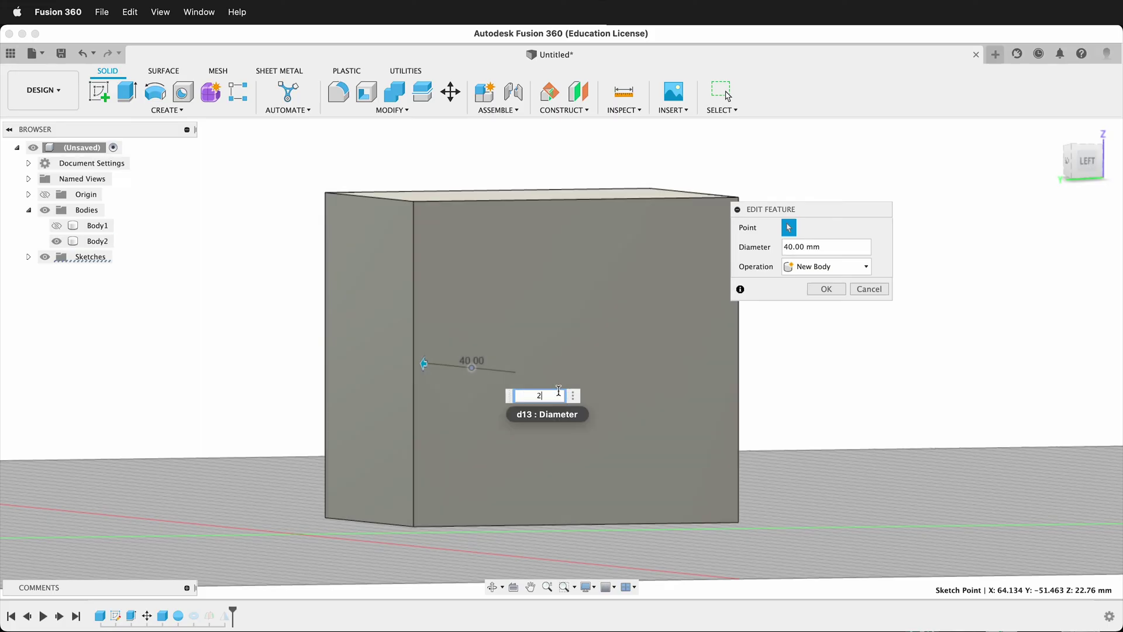
pyautogui.write('5')
pyautogui.click(826, 289)
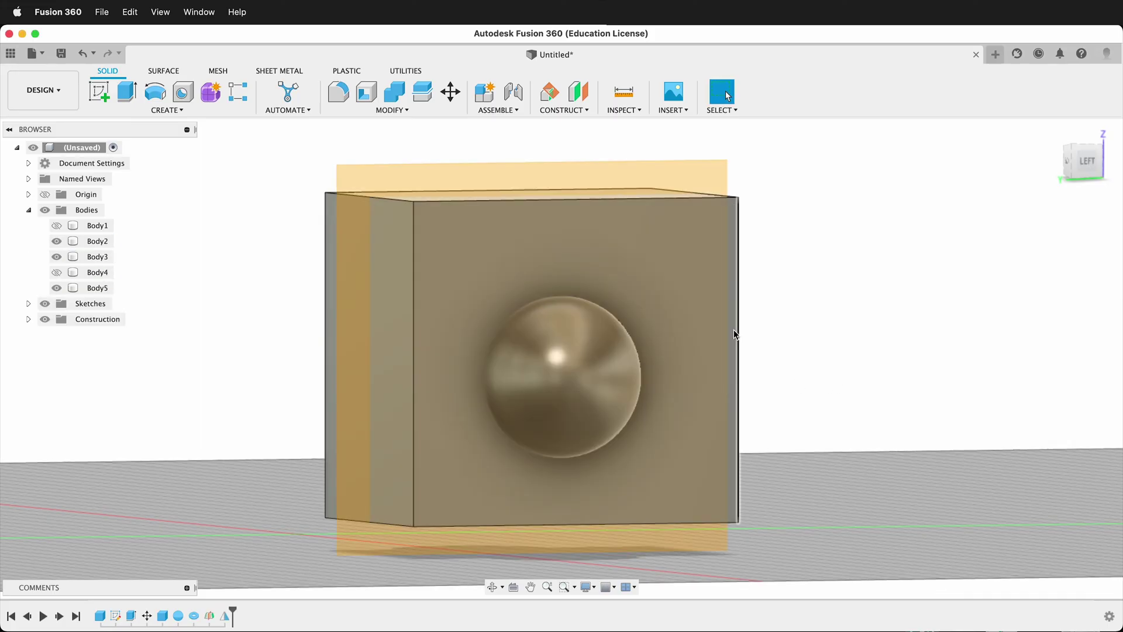
pyautogui.keyDown('shift'); pyautogui.moveTo(405, 378); pyautogui.dragTo(486, 408, button='middle'); pyautogui.keyUp('shift')
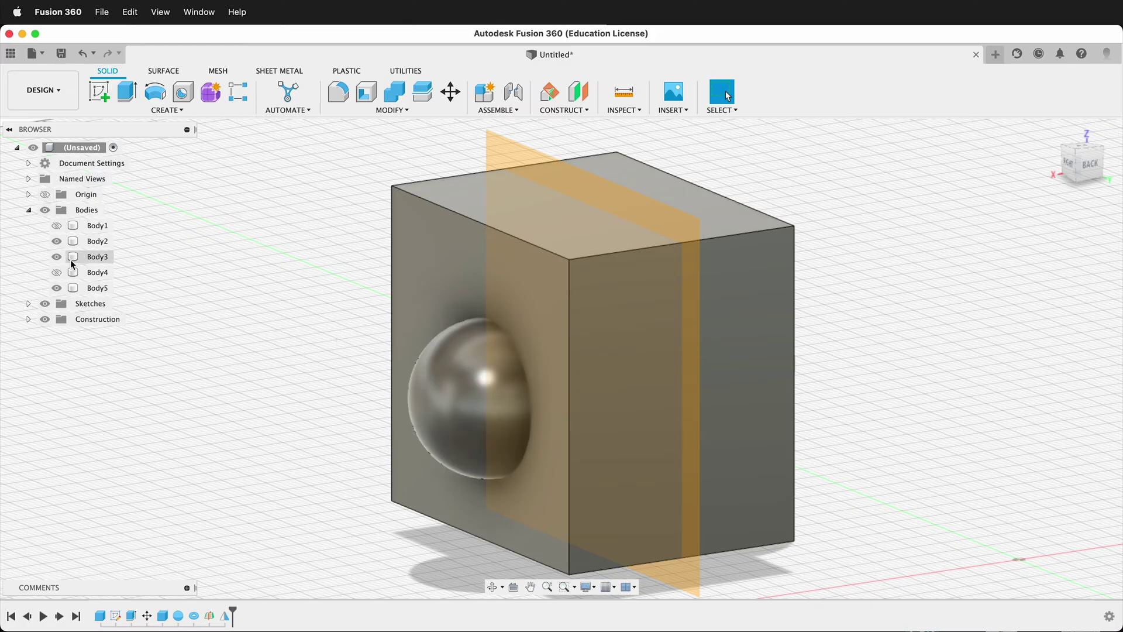
# - Hide the Construction folder so the midplane disappears
pyautogui.click(45, 319)
pyautogui.scroll(3, 690, 322)
pyautogui.scroll(-8, 680, 369)
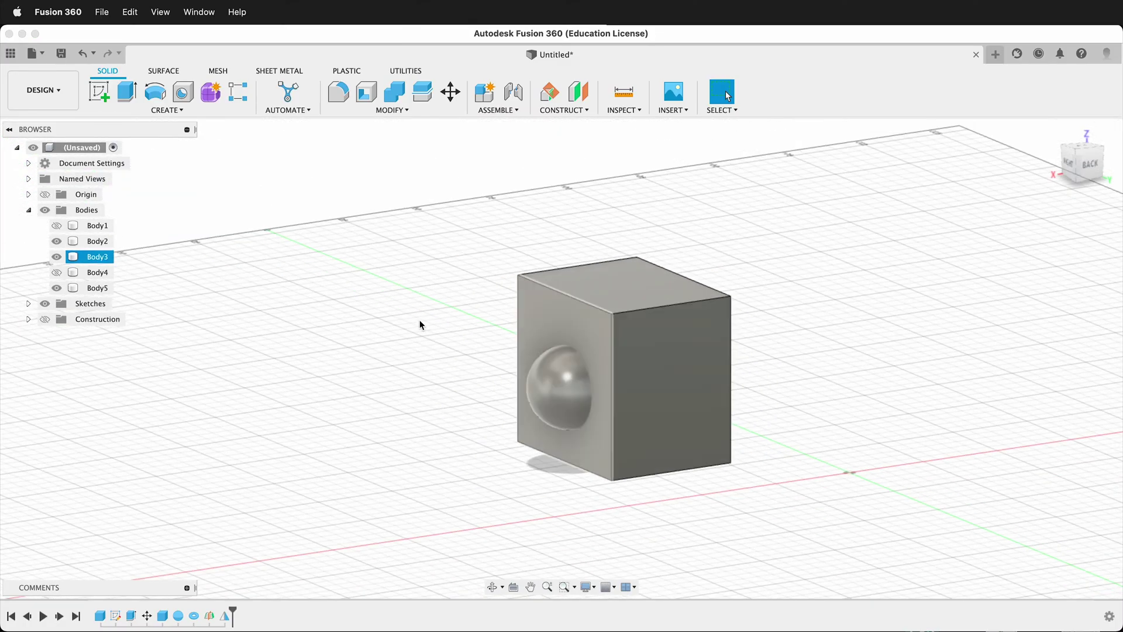
# - Show the torus (Body4) and angled block (Body1) again and orbit to view them
pyautogui.click(56, 272)
pyautogui.click(56, 225)
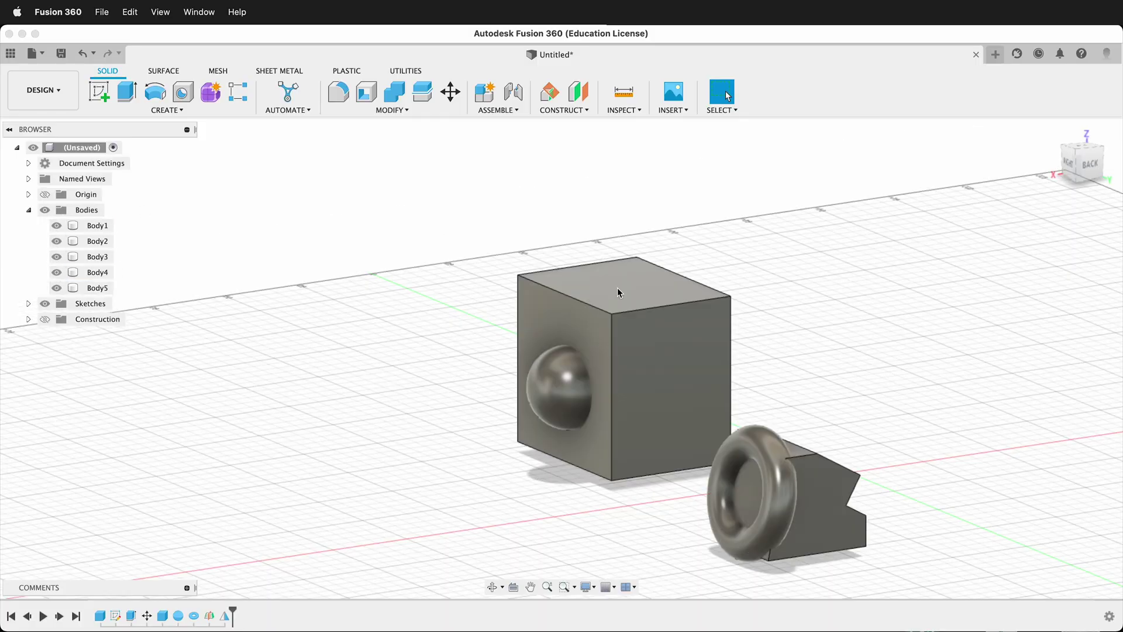
pyautogui.scroll(2, 806, 525)
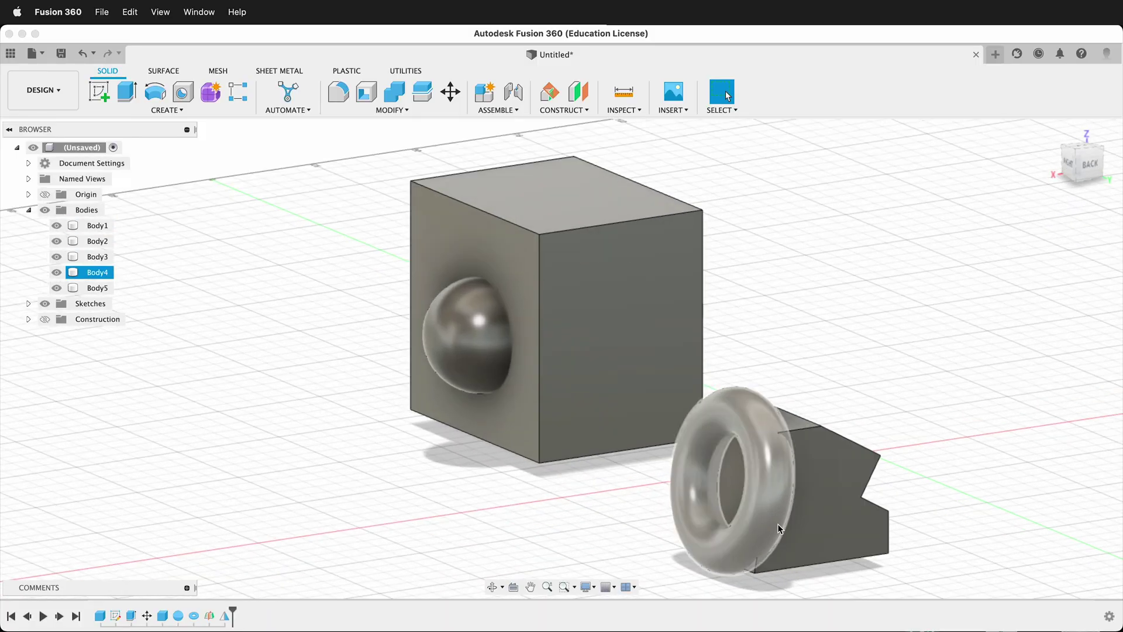
pyautogui.keyDown('shift'); pyautogui.moveTo(770, 481); pyautogui.dragTo(556, 419, button='middle'); pyautogui.keyUp('shift')
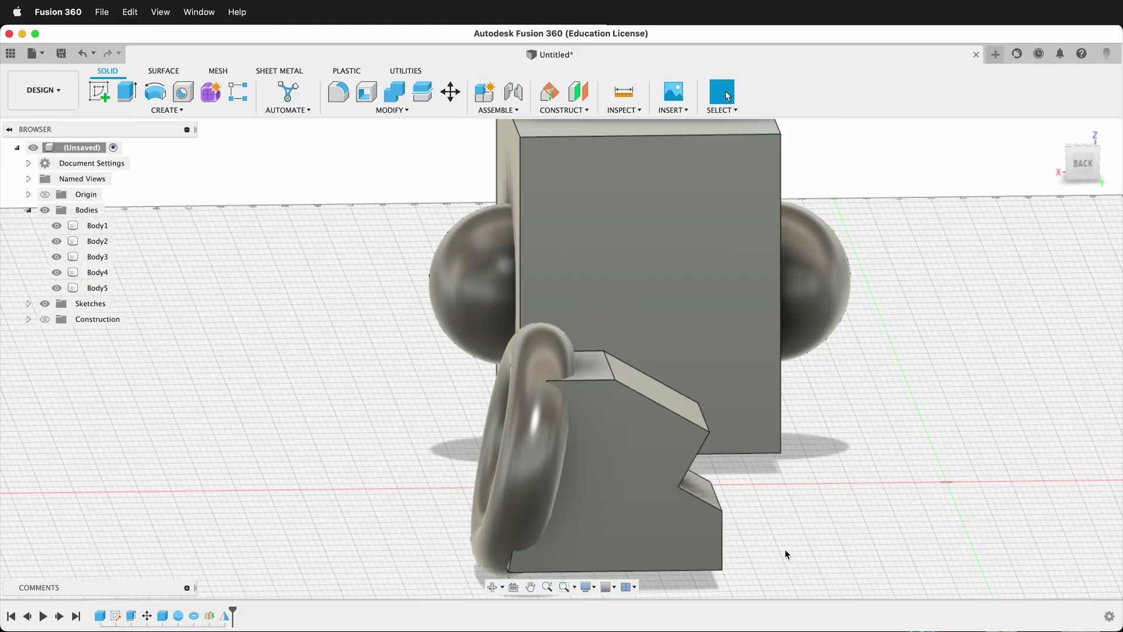
pyautogui.click(544, 111)
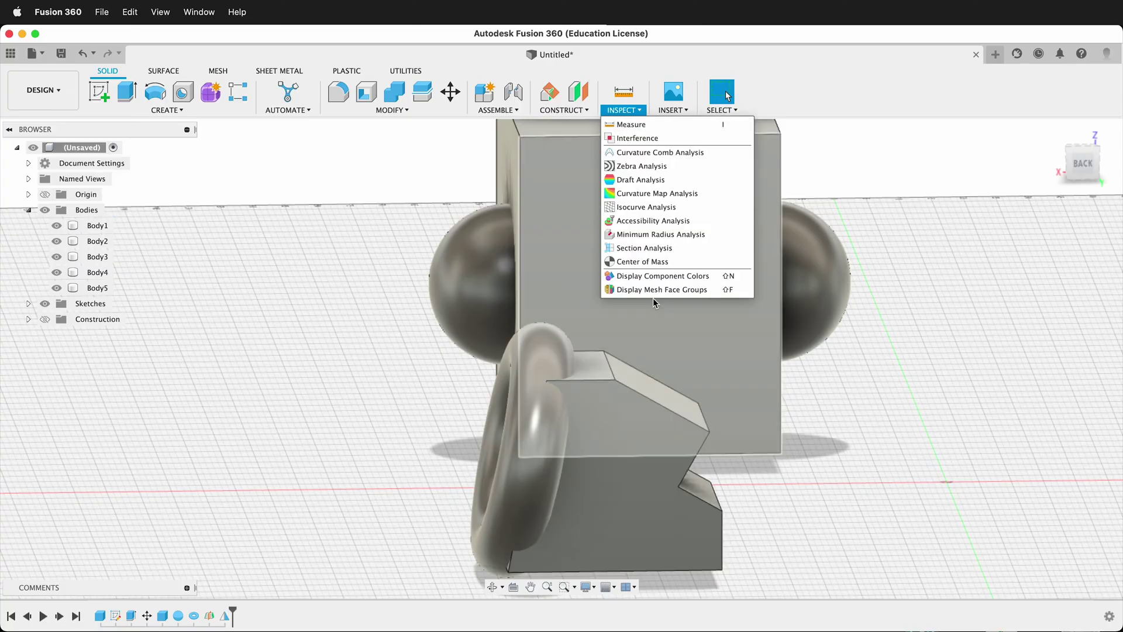
# - Add a 90° plane at angle through the wedge's bottom edge and show construction geometry
pyautogui.click(568, 110)
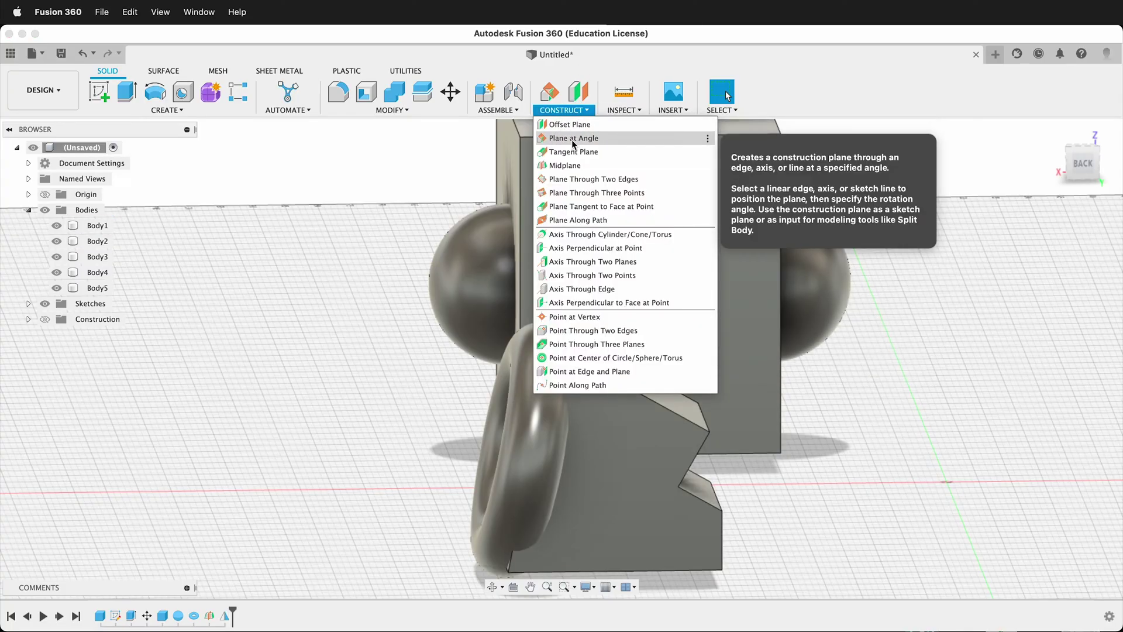
pyautogui.click(570, 138)
pyautogui.scroll(-3, 508, 497)
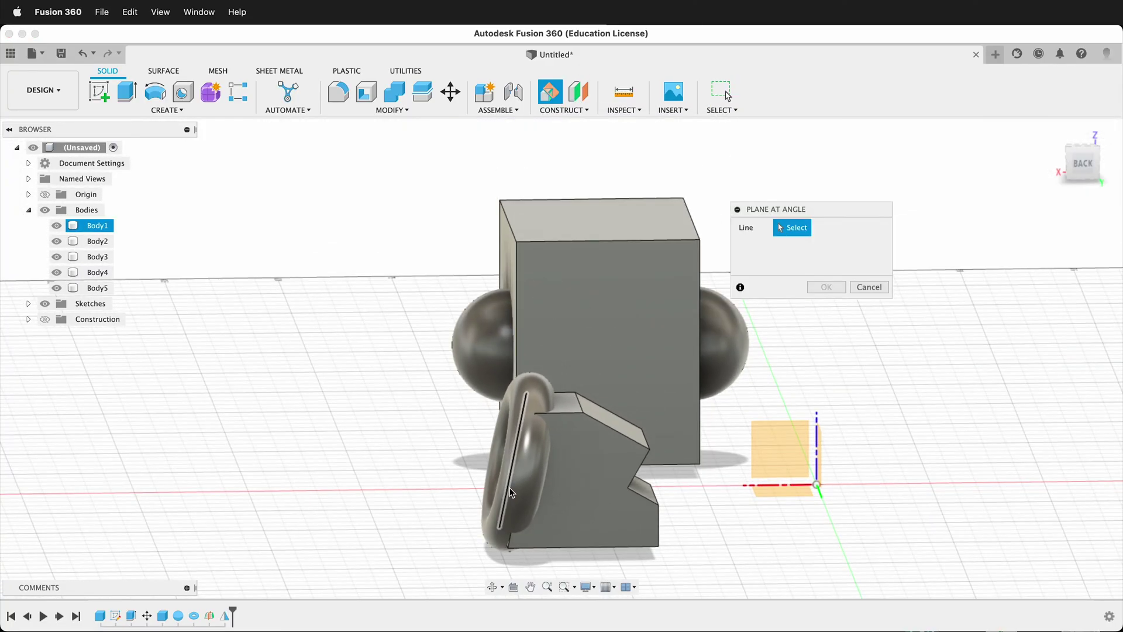
pyautogui.keyDown('shift'); pyautogui.moveTo(530, 500); pyautogui.dragTo(585, 477, button='middle'); pyautogui.keyUp('shift')
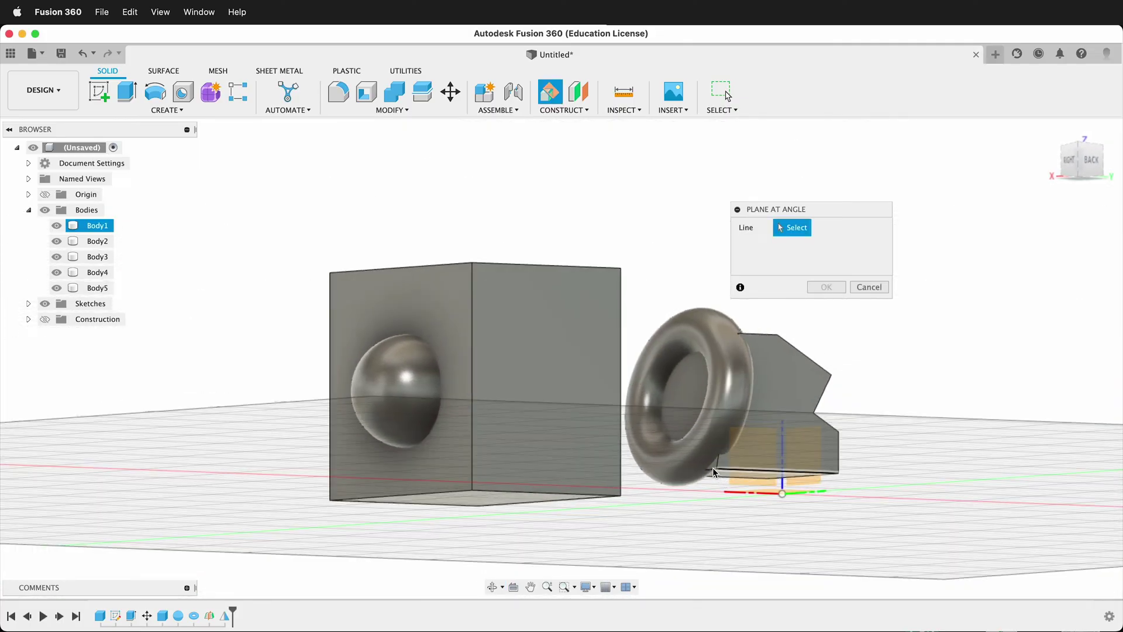
pyautogui.click(711, 468)
pyautogui.keyDown('shift'); pyautogui.moveTo(759, 444); pyautogui.dragTo(561, 497, button='middle'); pyautogui.keyUp('shift')
pyautogui.moveTo(554, 501)
pyautogui.mouseDown()
pyautogui.moveTo(528, 510)
pyautogui.moveTo(566, 494)
pyautogui.moveTo(527, 500)
pyautogui.moveTo(543, 488)
pyautogui.mouseUp()
pyautogui.scroll(3, 605, 519)
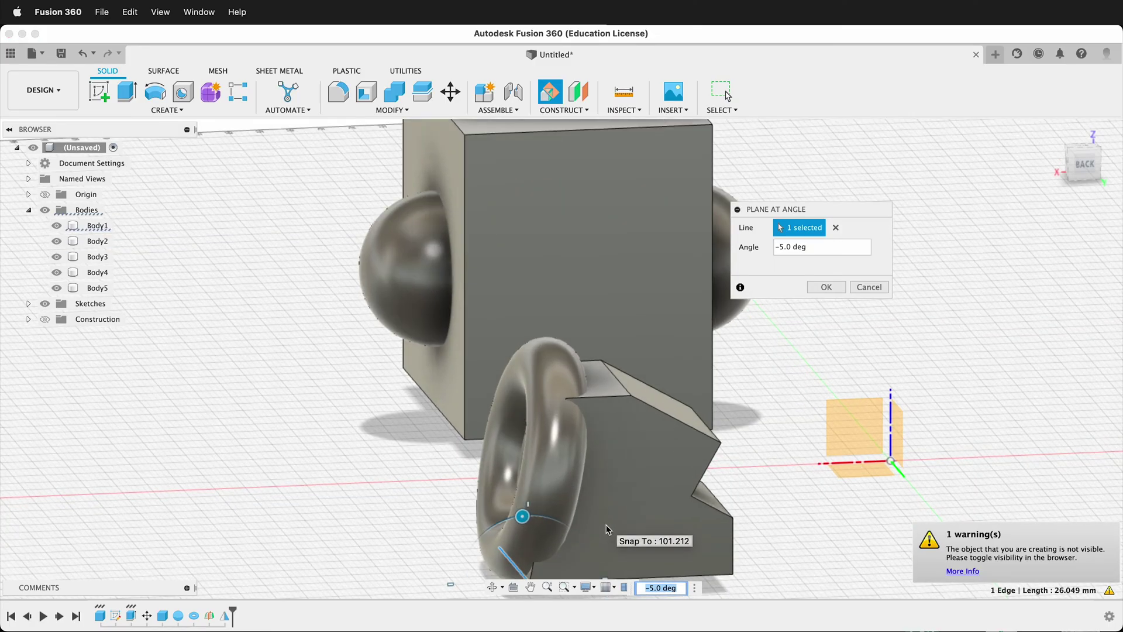
pyautogui.moveTo(798, 248); pyautogui.dragTo(751, 245)
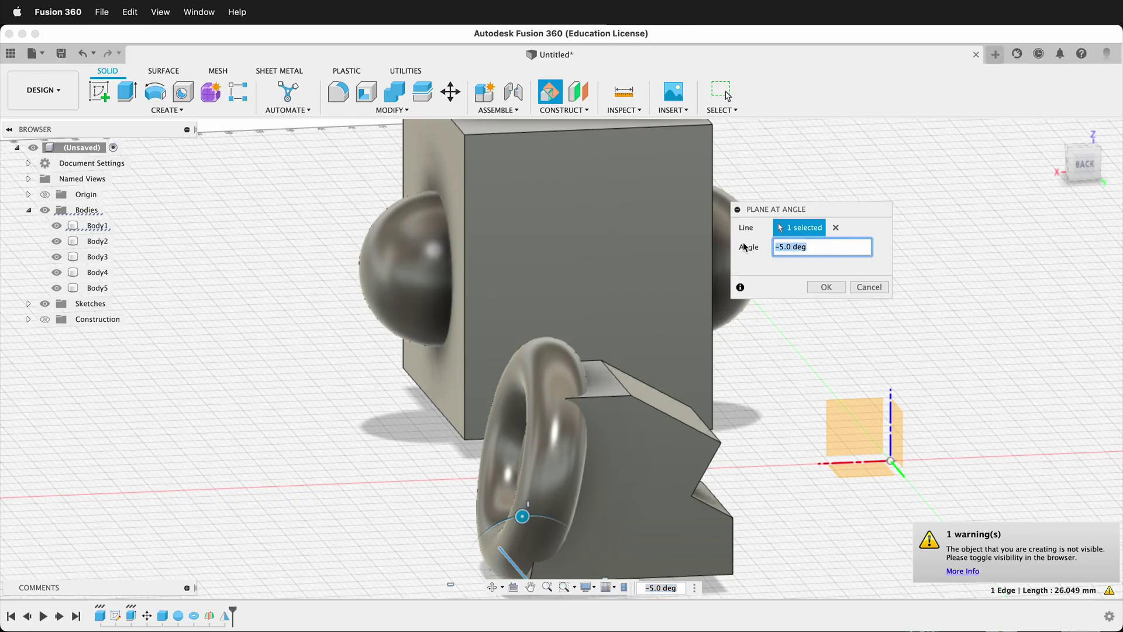
pyautogui.write('90')
pyautogui.press('Return')
pyautogui.click(44, 319)
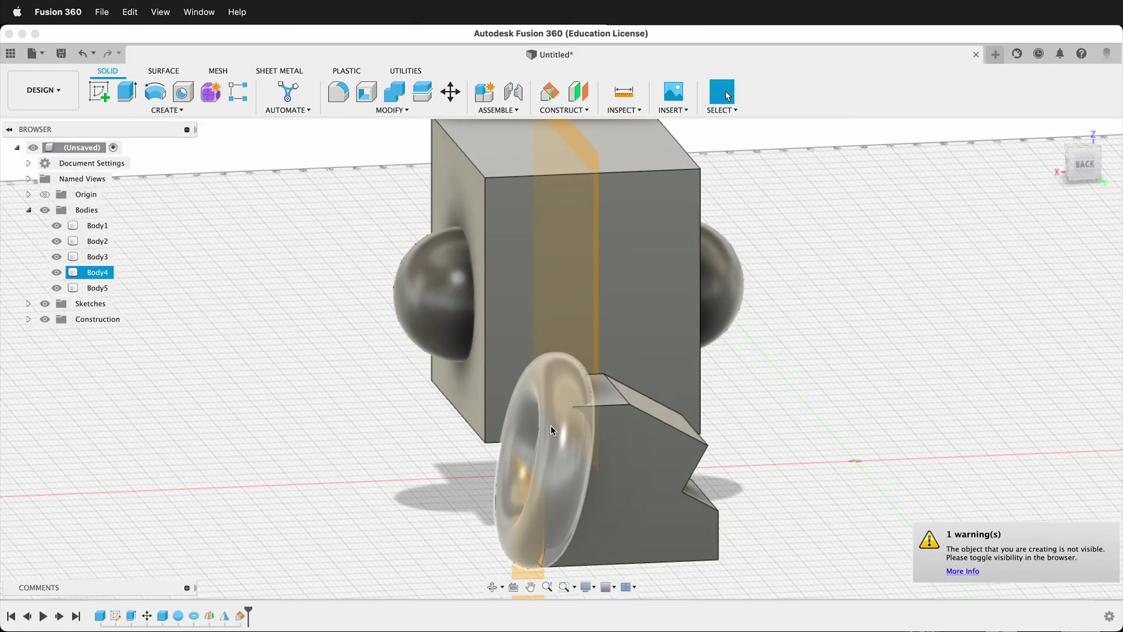
pyautogui.press('Escape')
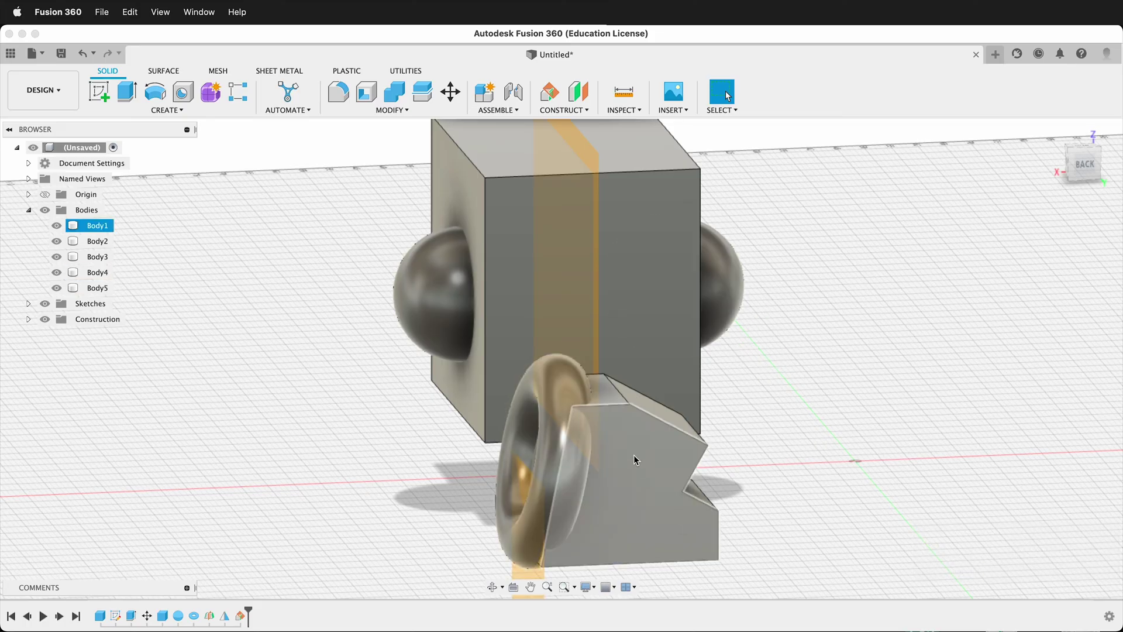
# - Create a midplane between the angled plane and the wedge block's end face
pyautogui.click(563, 110)
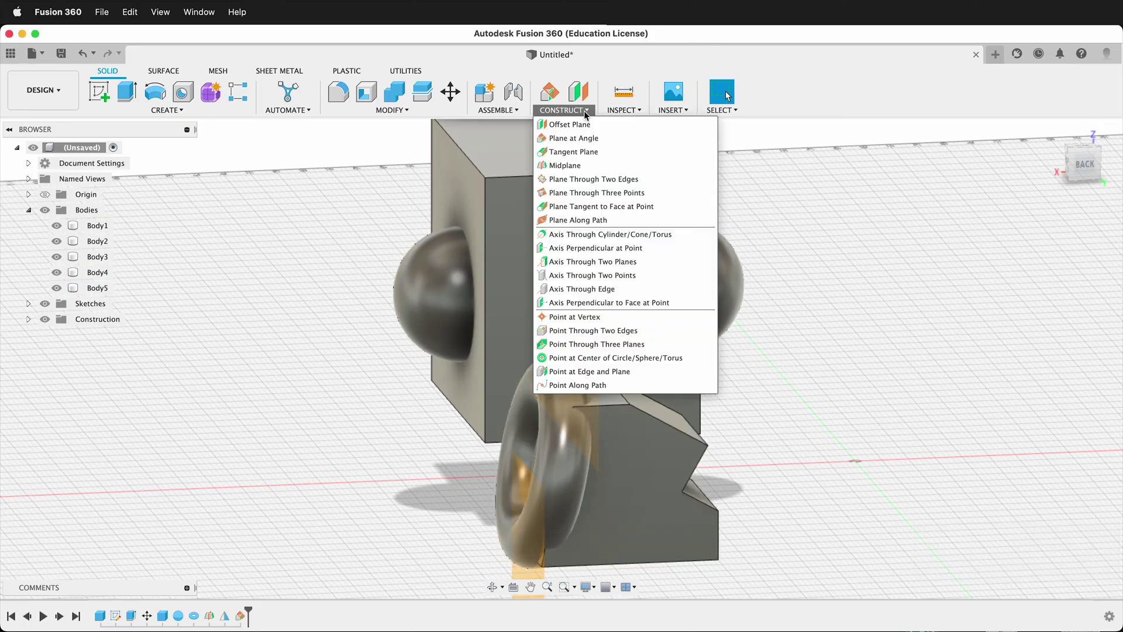
pyautogui.click(585, 169)
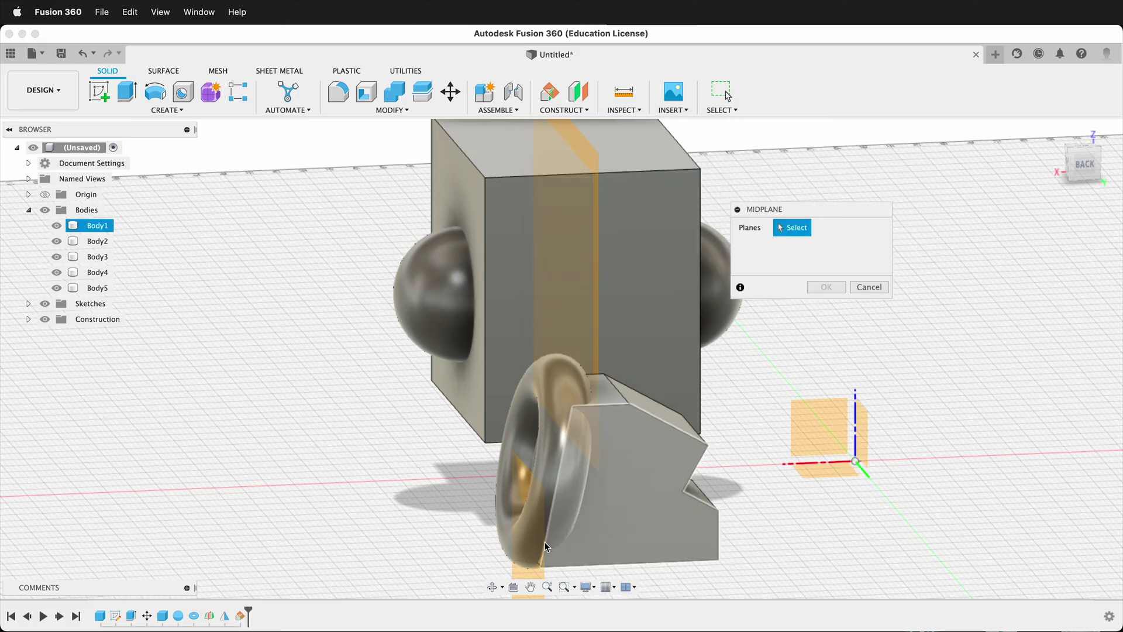
pyautogui.click(520, 566)
pyautogui.keyDown('shift'); pyautogui.moveTo(519, 566); pyautogui.dragTo(560, 464, button='middle'); pyautogui.keyUp('shift')
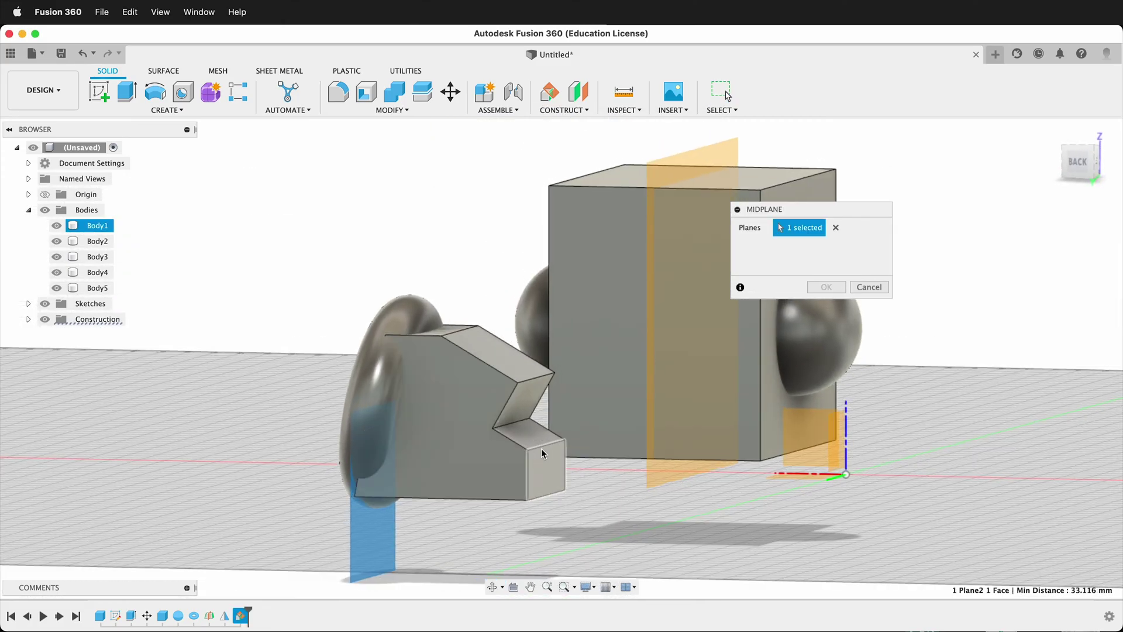
pyautogui.click(541, 449)
pyautogui.click(815, 283)
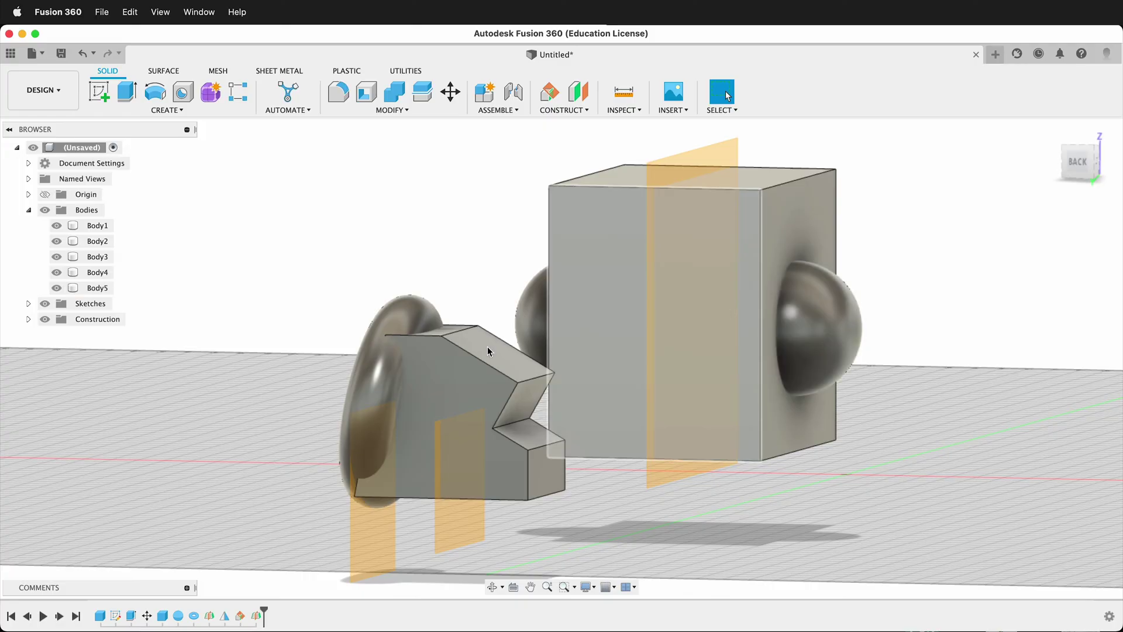
# - Mirror the torus (Body4) across the new midplane as a New Body (Body6)
pyautogui.click(182, 111)
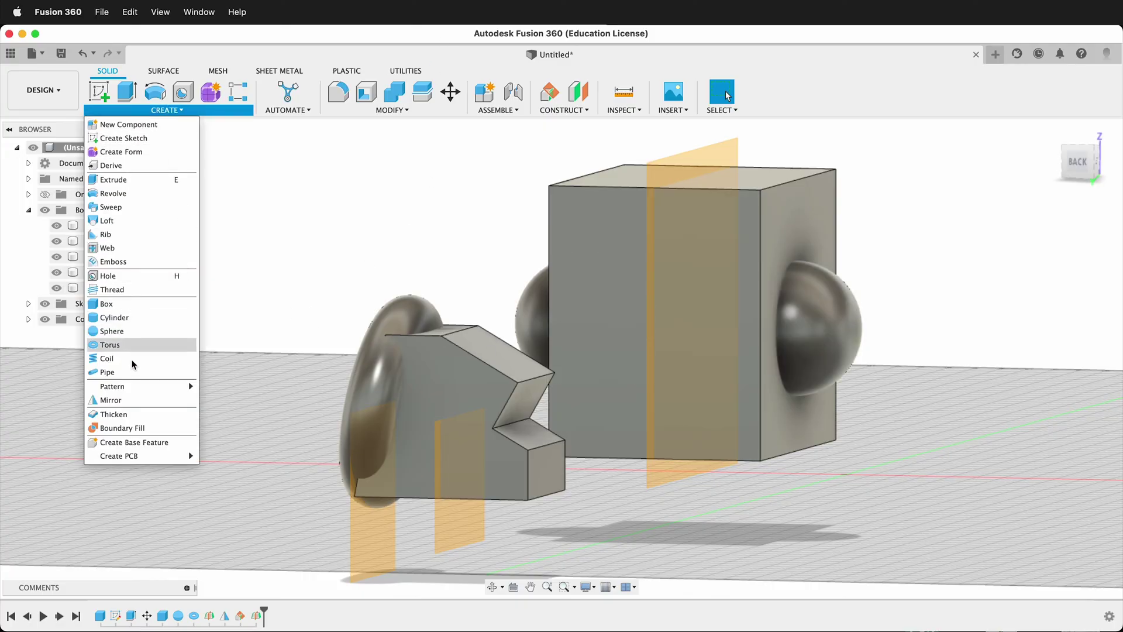
pyautogui.click(105, 399)
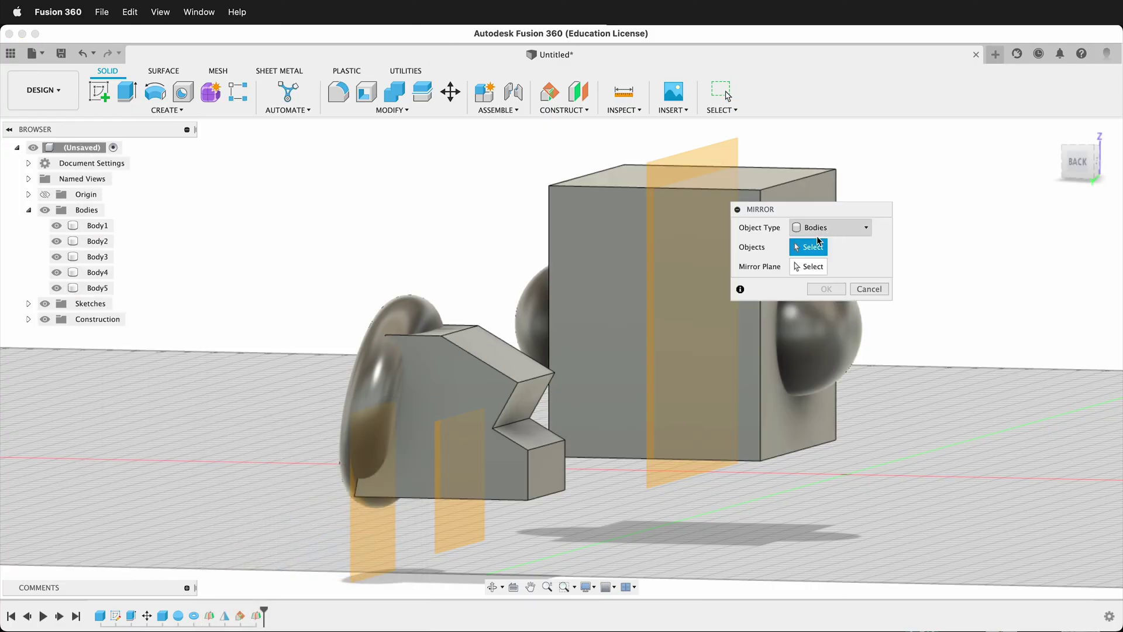
pyautogui.click(357, 380)
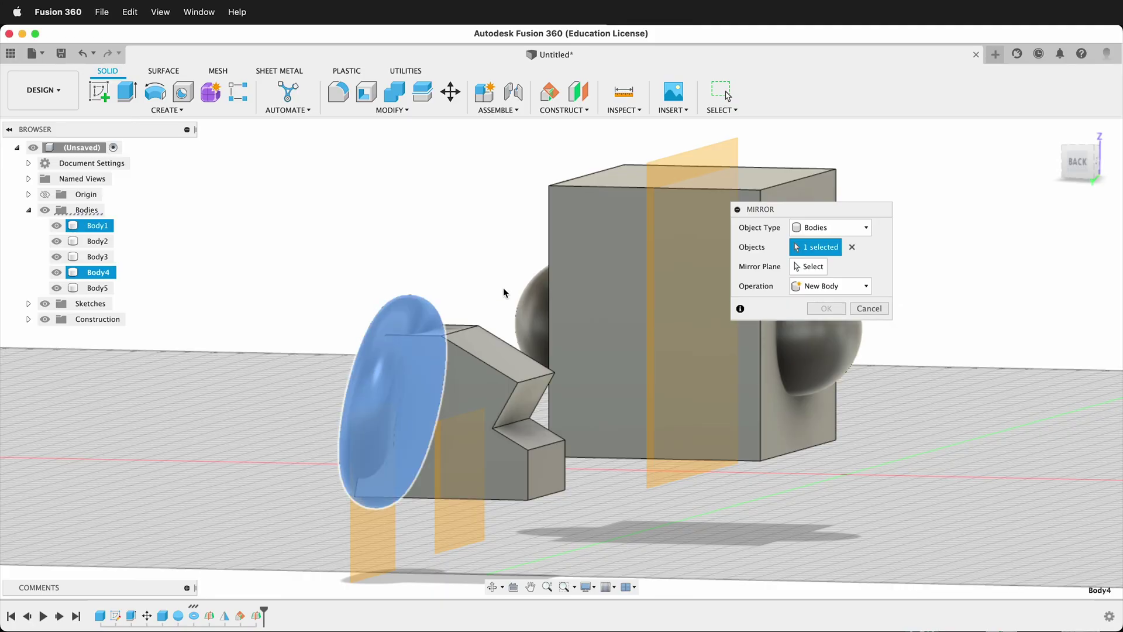
pyautogui.click(808, 266)
pyautogui.click(452, 540)
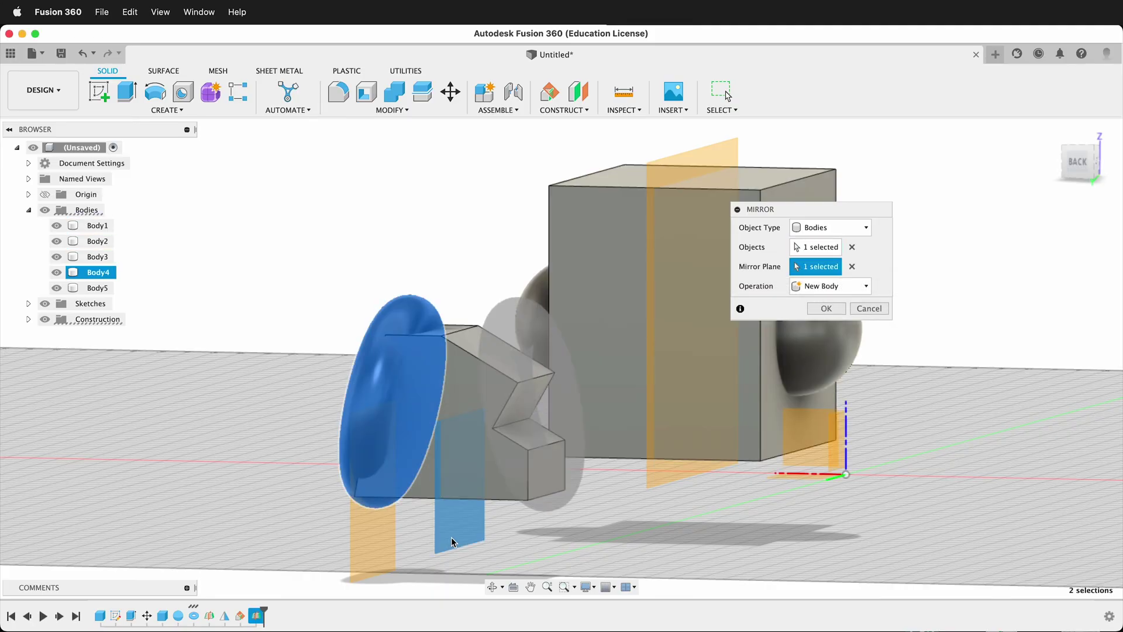
pyautogui.click(825, 308)
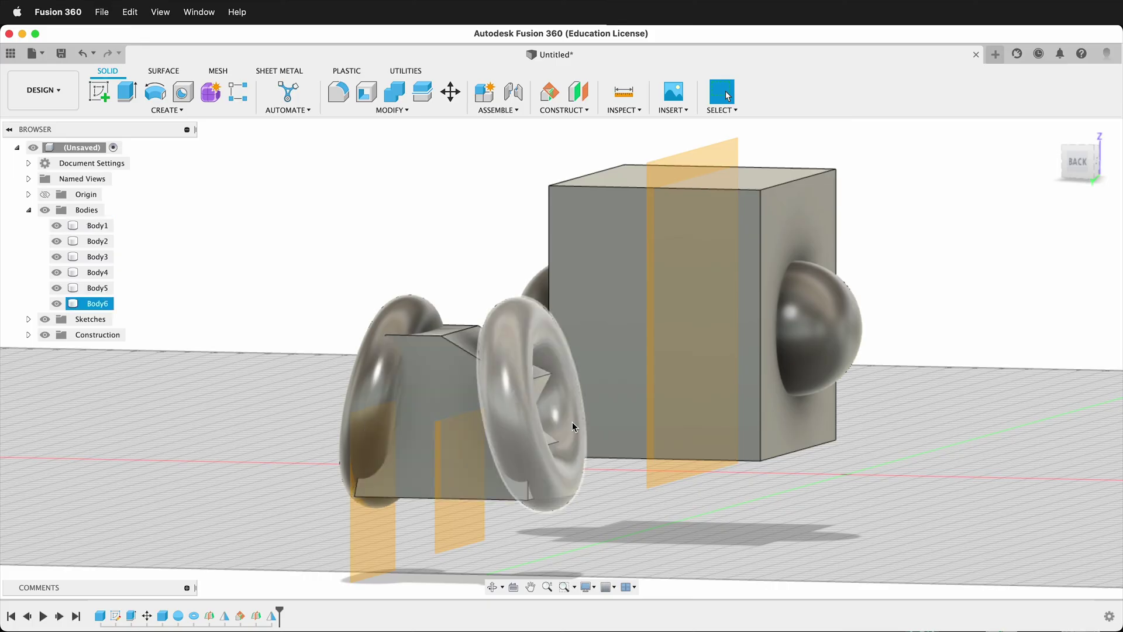
# - Hide the Construction folder, then orbit and pan to inspect the block with its two tori
pyautogui.keyDown('shift'); pyautogui.moveTo(572, 425); pyautogui.dragTo(649, 427, button='middle'); pyautogui.keyUp('shift')
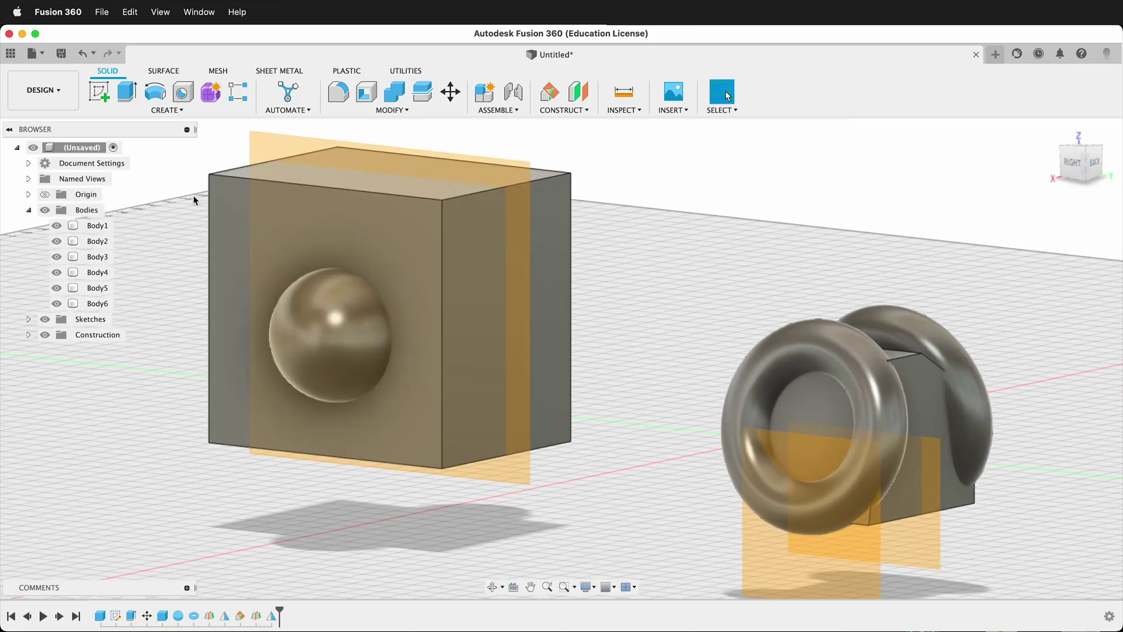
pyautogui.click(45, 335)
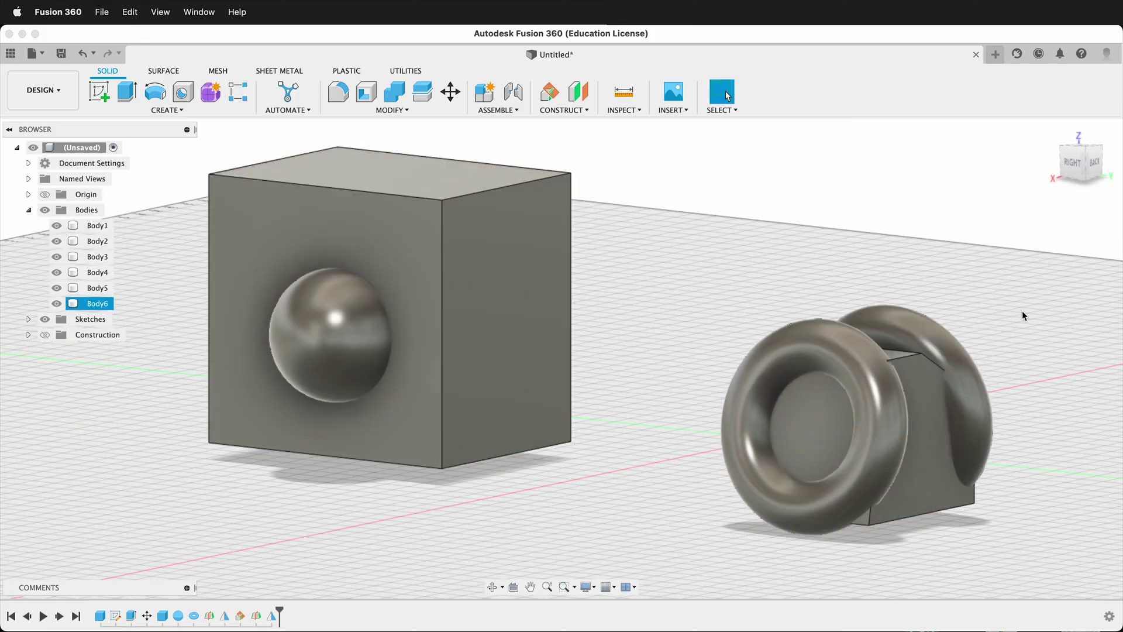
pyautogui.scroll(3, 923, 418)
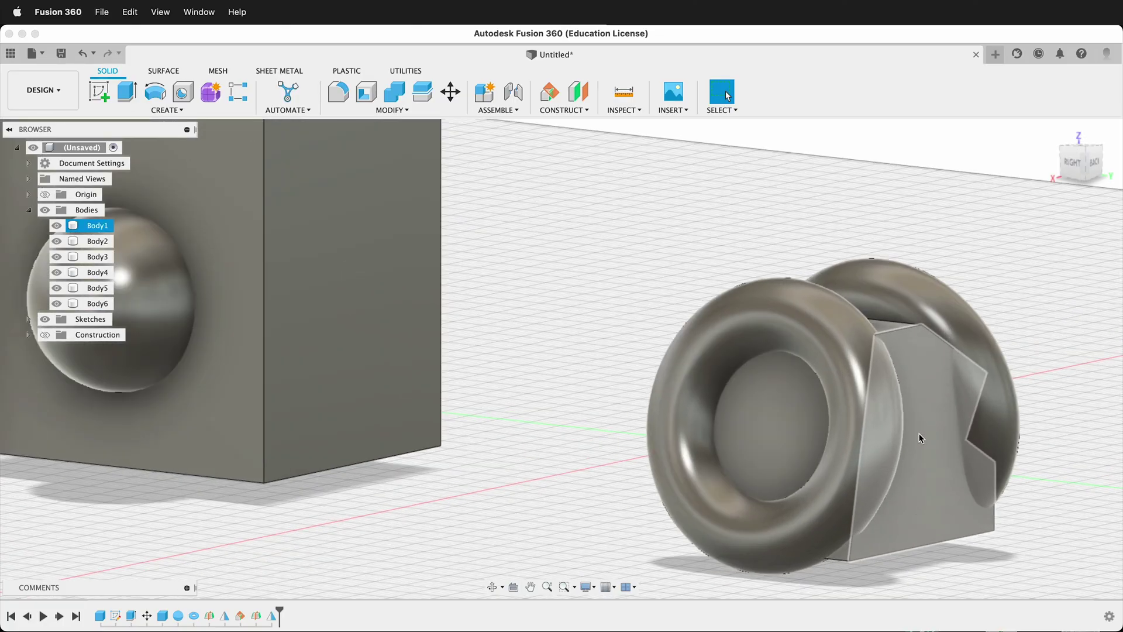
pyautogui.keyDown('shift'); pyautogui.moveTo(920, 438); pyautogui.dragTo(873, 489, button='middle'); pyautogui.keyUp('shift')
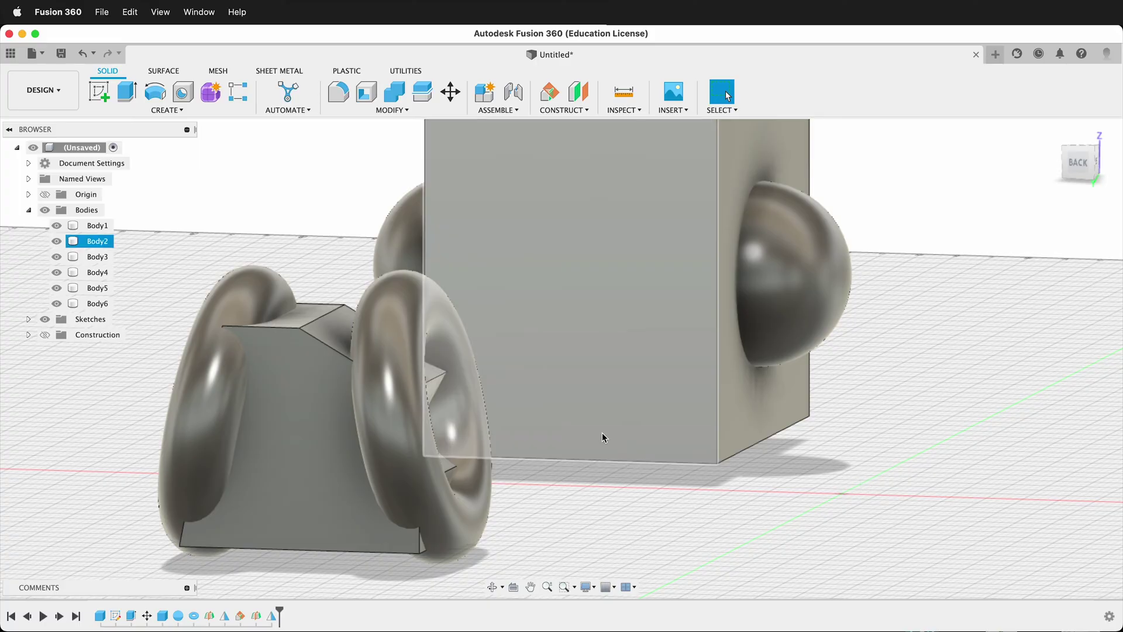
pyautogui.moveTo(371, 363); pyautogui.dragTo(489, 311, button='middle')
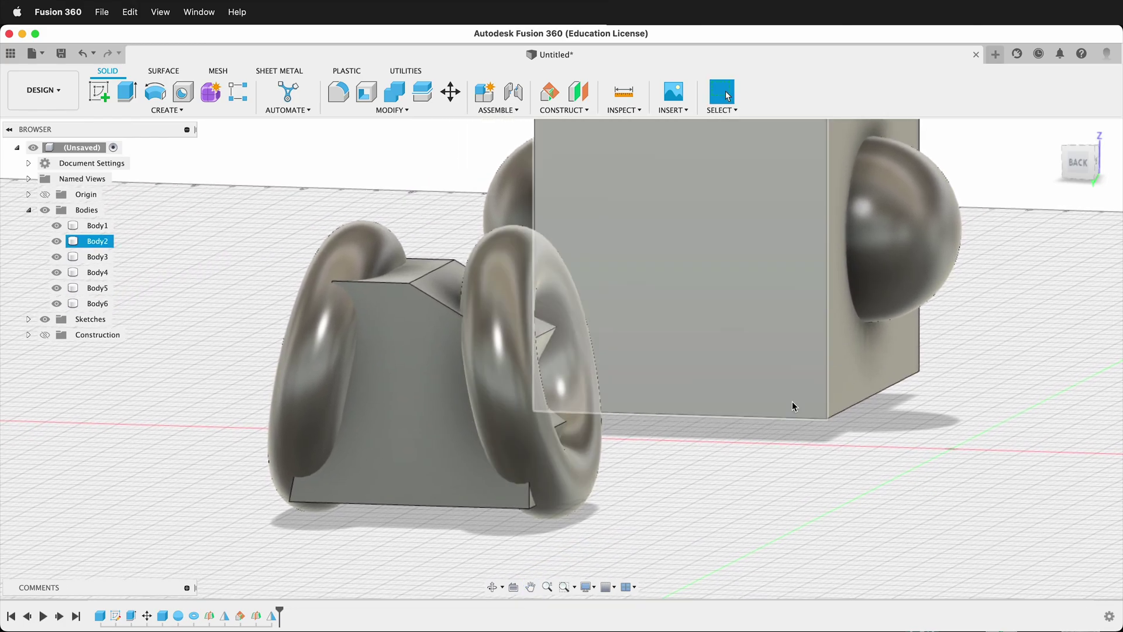